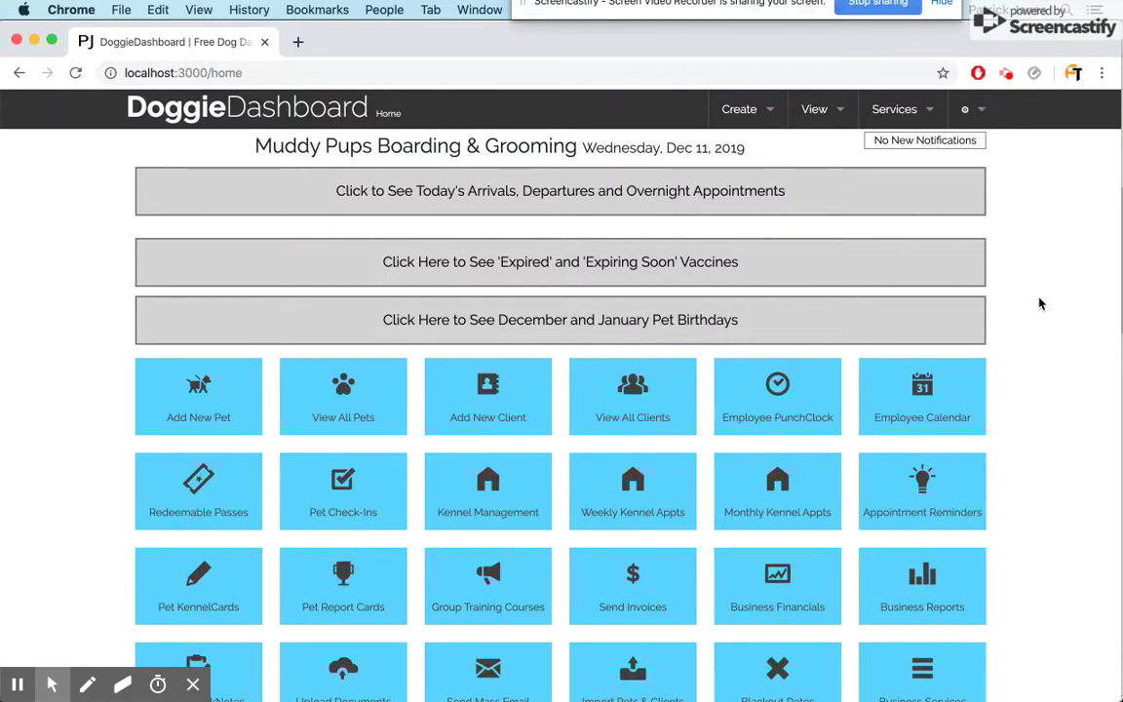
- Expand the Appointment Request bar and select the Schedule Appointment button embed code
scroll(883, 291, "down", 1)
scroll(883, 290, "up", 1)
scroll(883, 291, "down", 15)
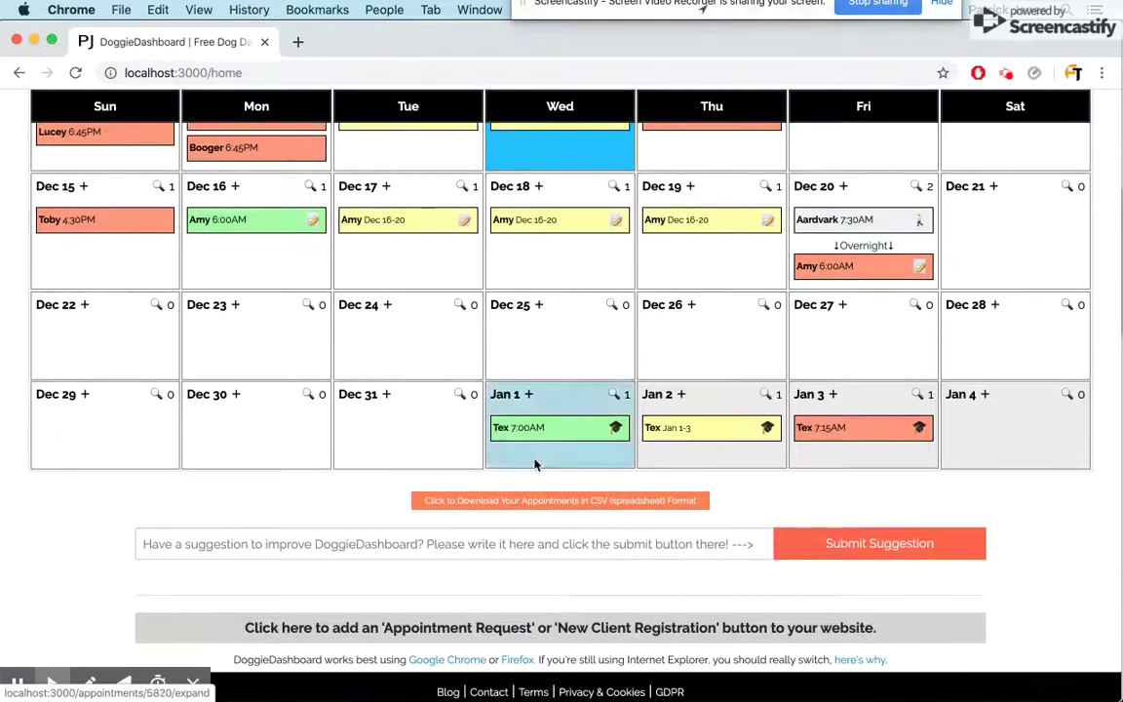
left_click(554, 629)
scroll(554, 632, "down", 5)
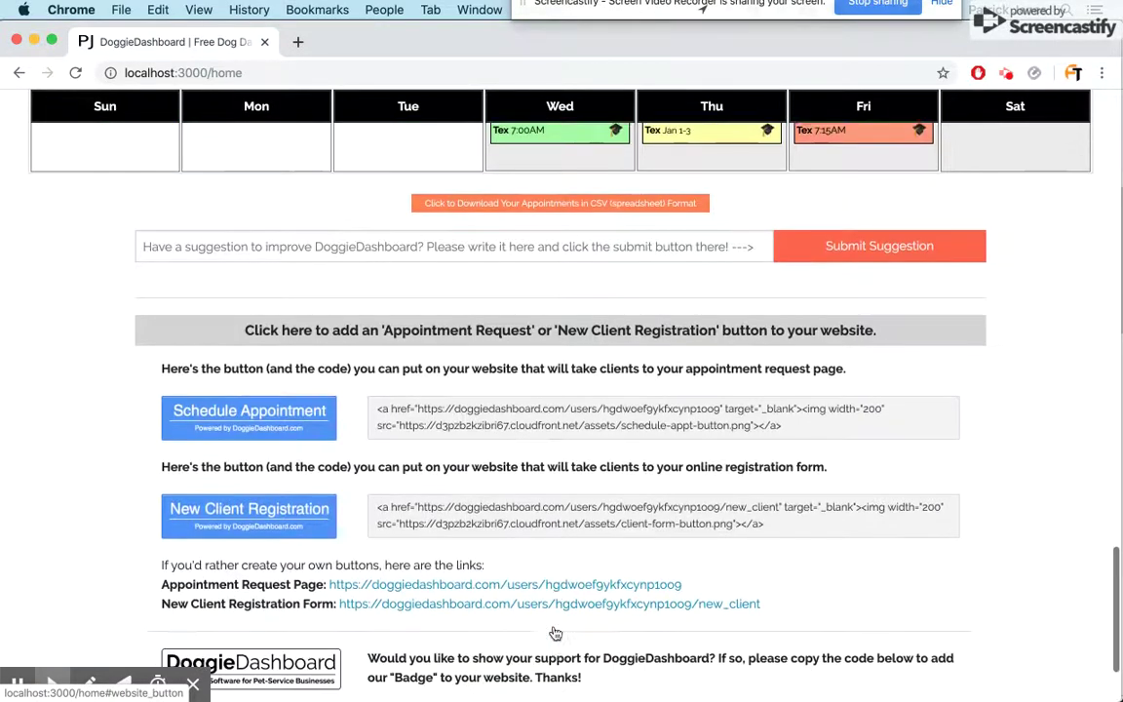
scroll(556, 604, "down", 3)
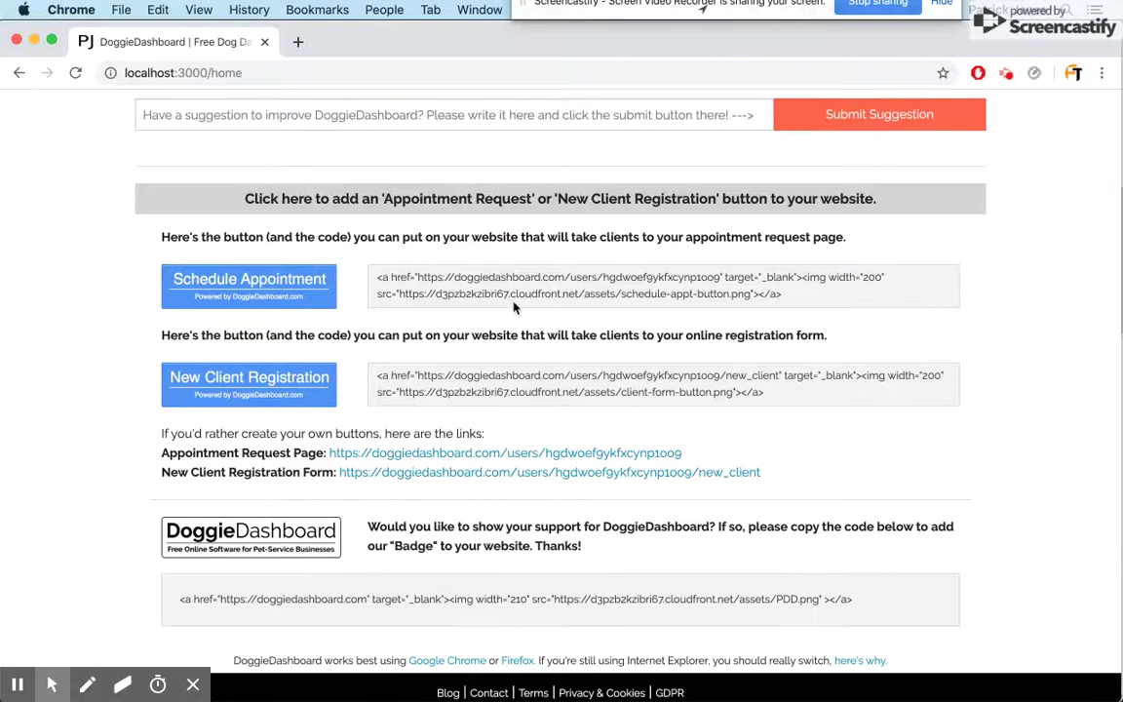
left_click(501, 281)
left_click(824, 300)
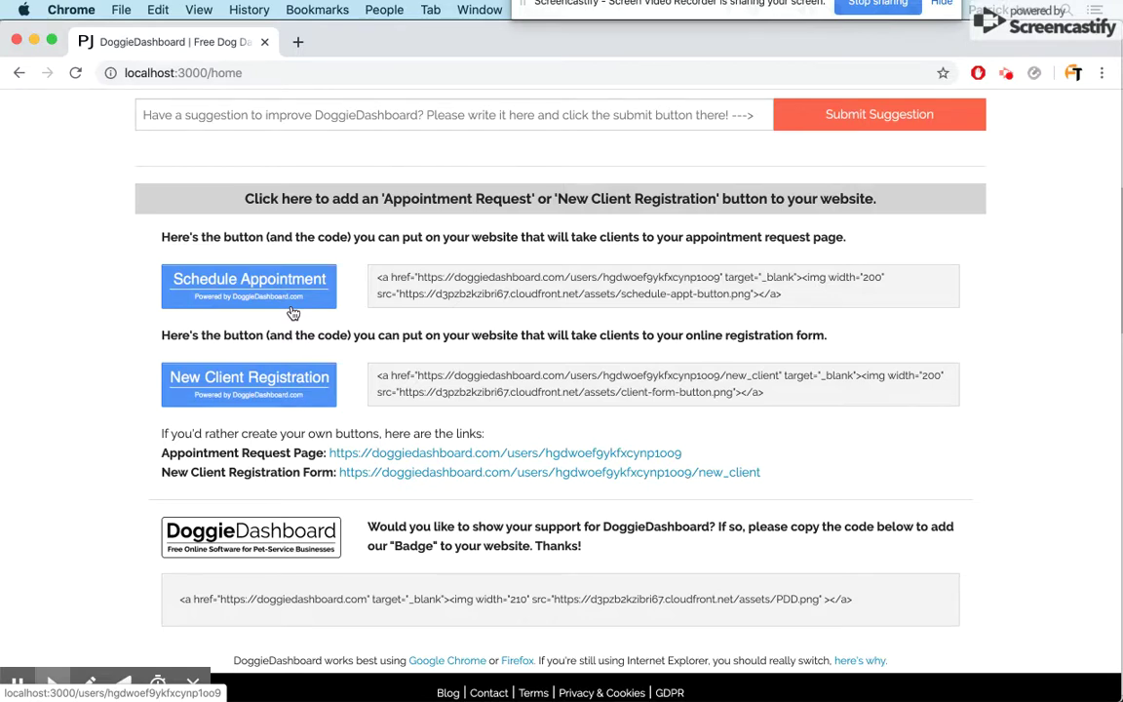
- Open the public appointment request page in a new tab and look over its owner-only notice
left_click(276, 281)
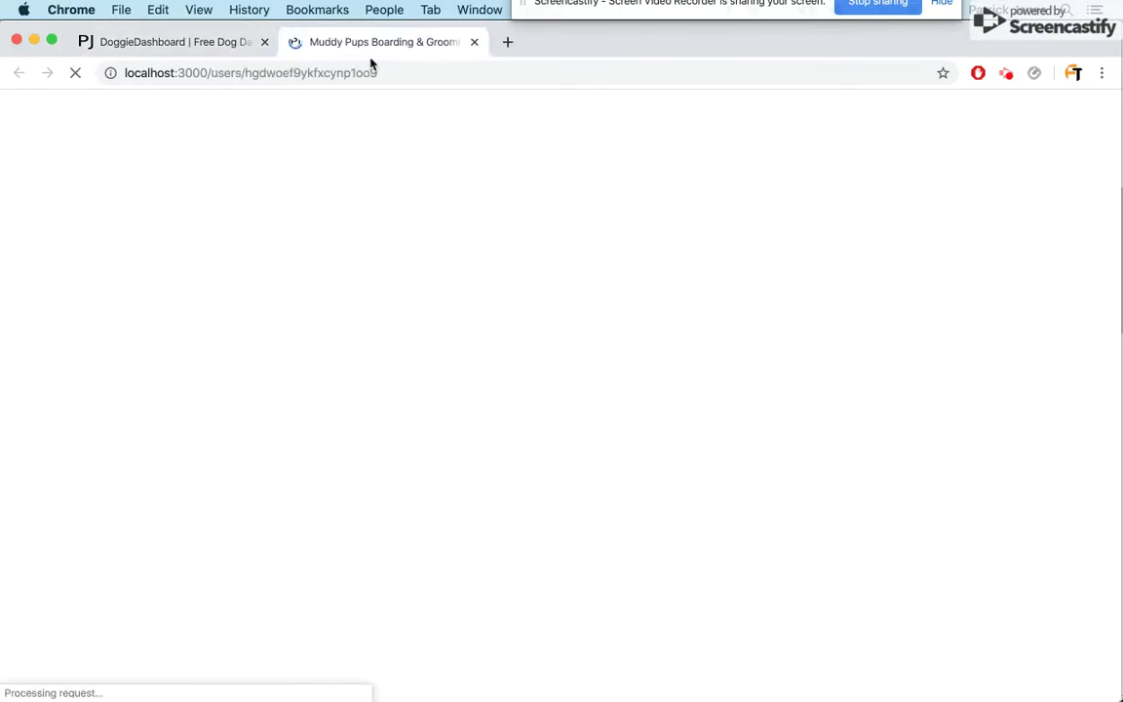
scroll(443, 336, "down", 2)
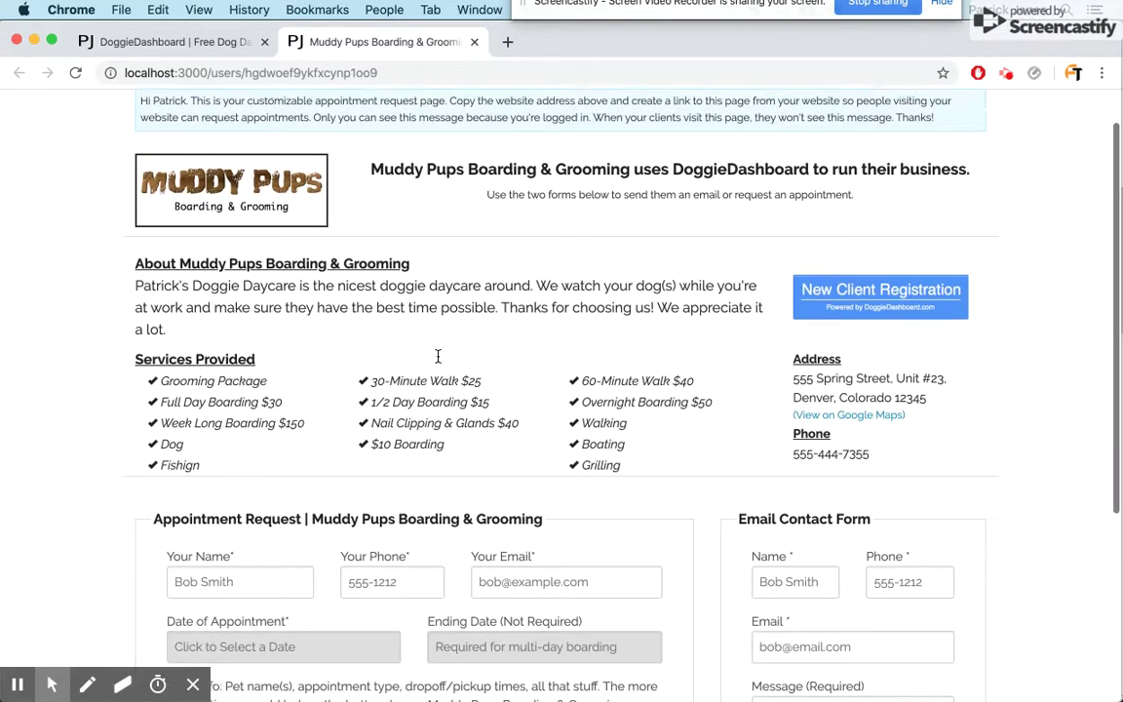
scroll(438, 357, "down", 1)
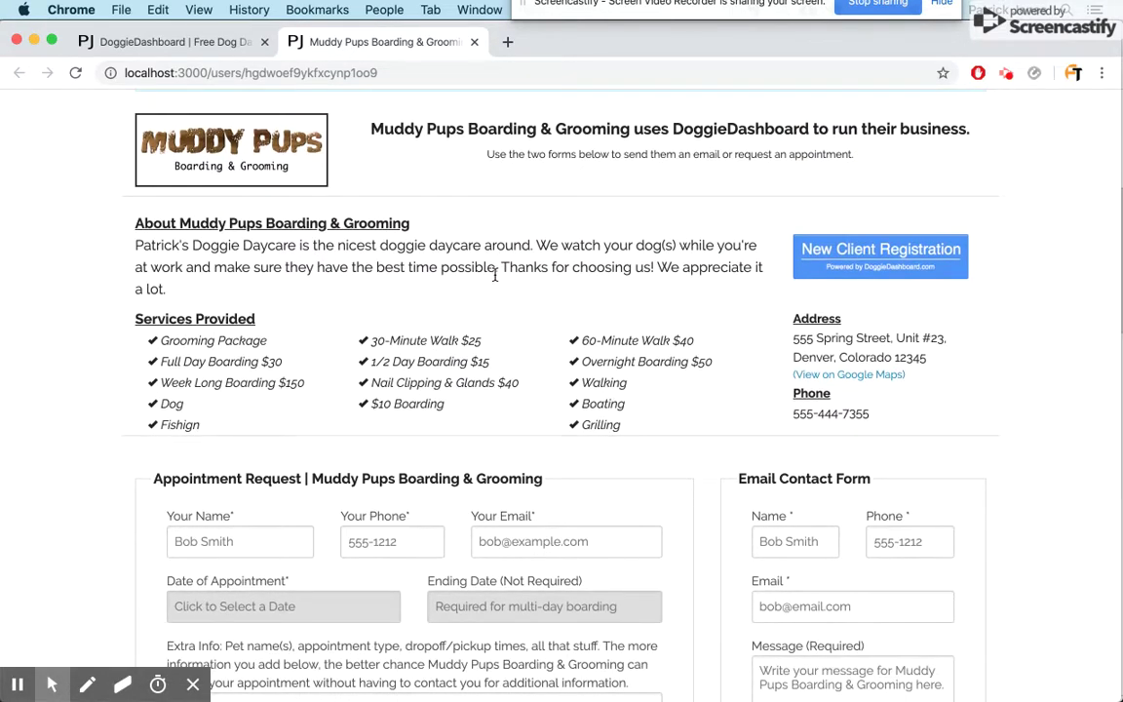
scroll(494, 276, "up", 2)
triple_click(154, 145)
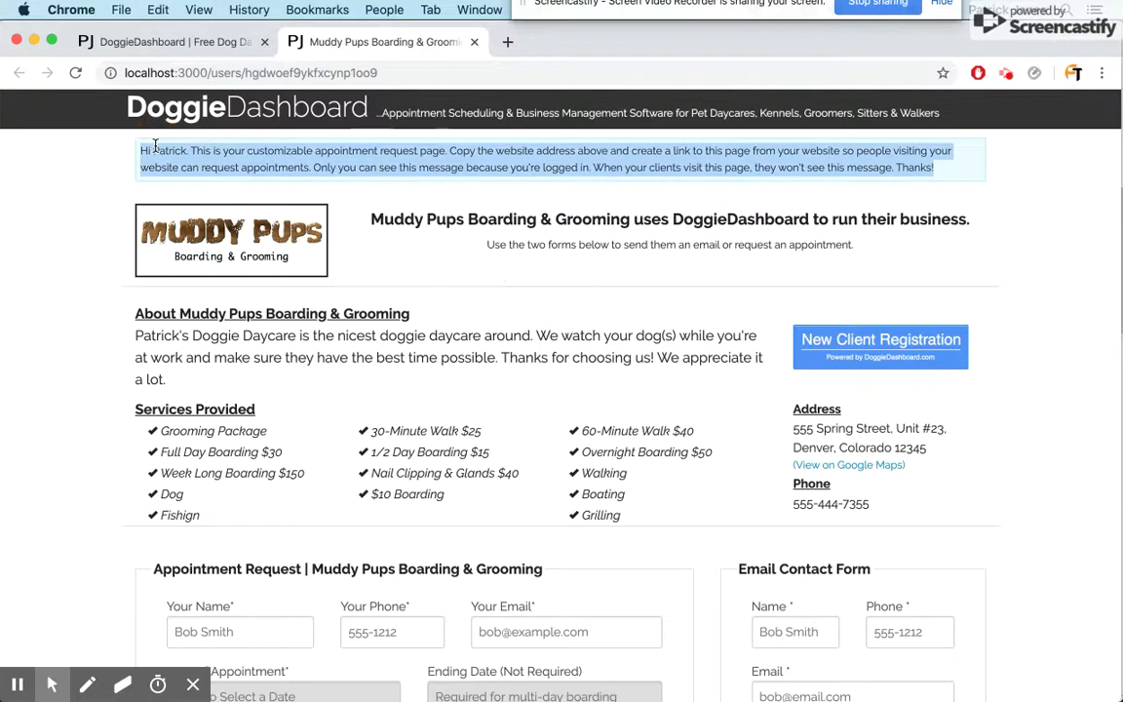
left_click(298, 177)
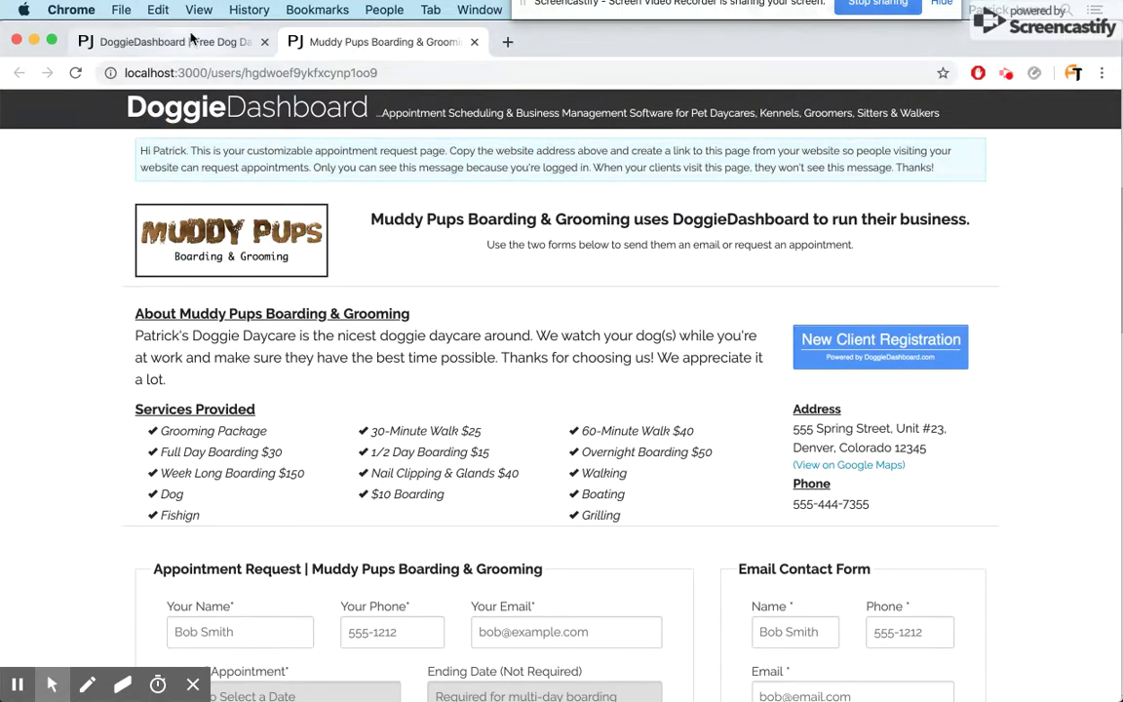
- Log out of the dashboard from the gear menu and close the dashboard tab
left_click(192, 41)
scroll(998, 125, "up", 10)
left_click(977, 117)
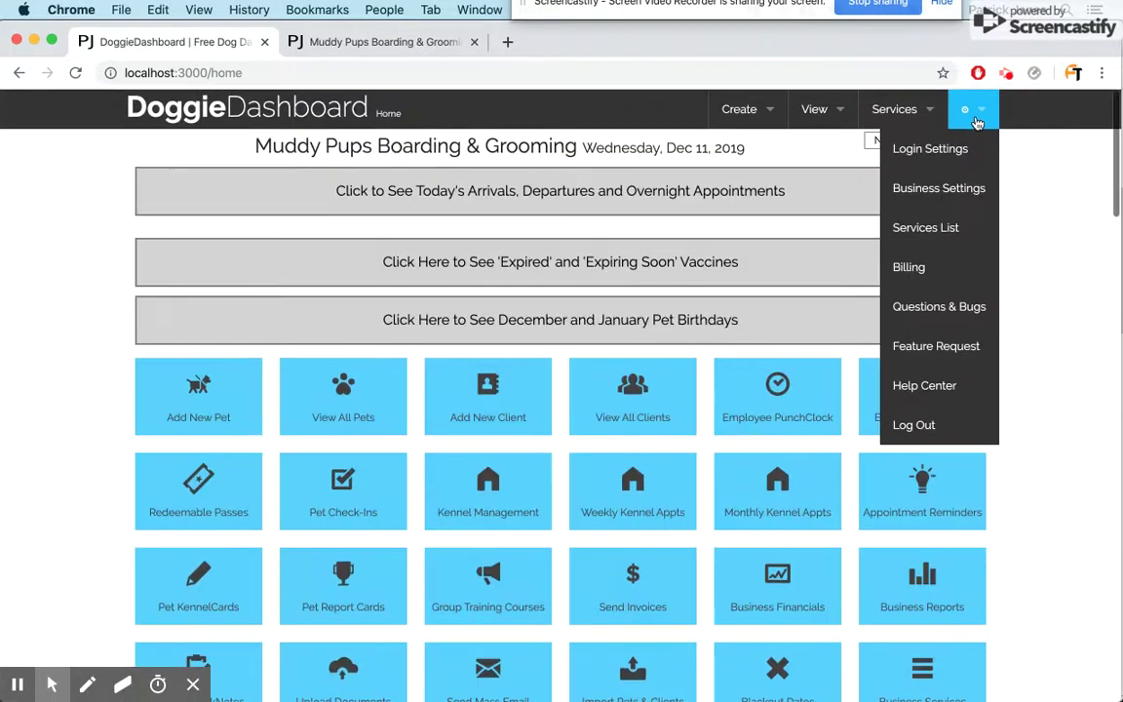
left_click(926, 425)
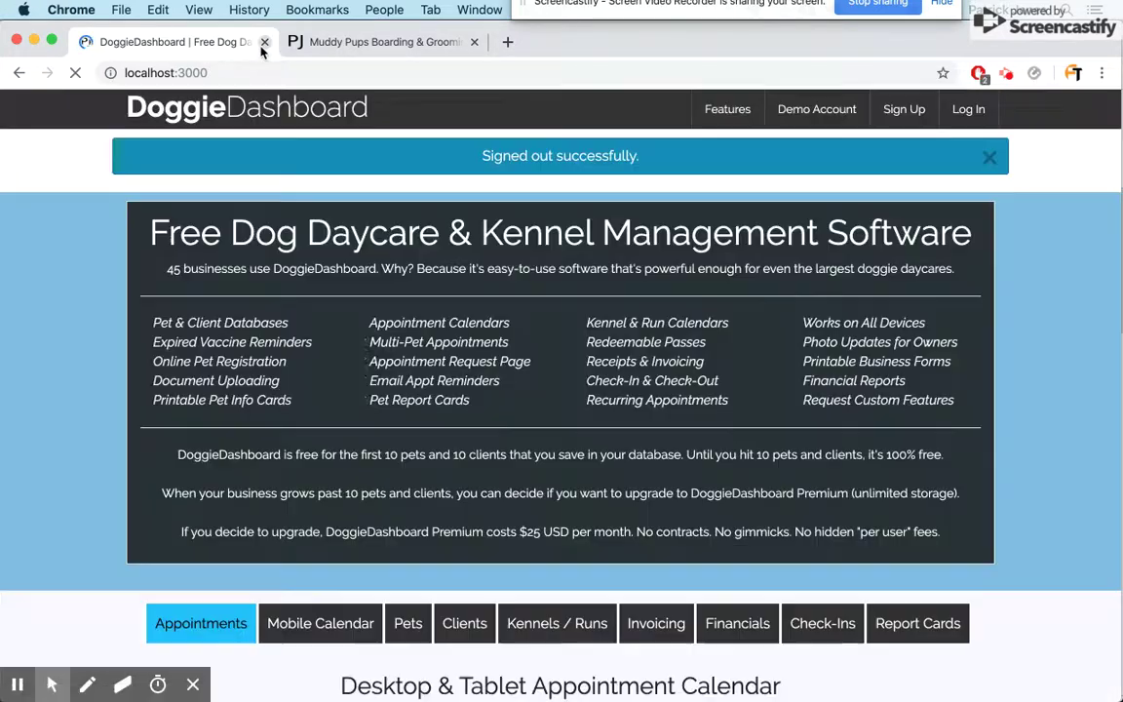
left_click(264, 41)
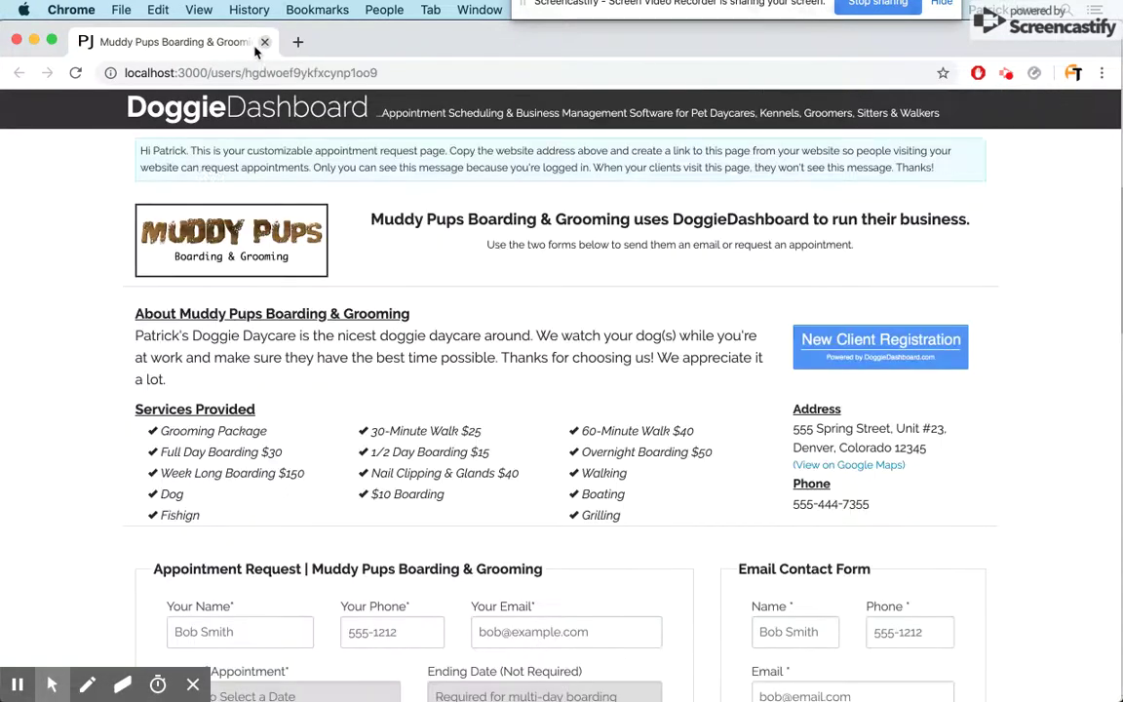
- Reload the Muddy Pups request page and scroll to the Appointment Request form
key("super+r")
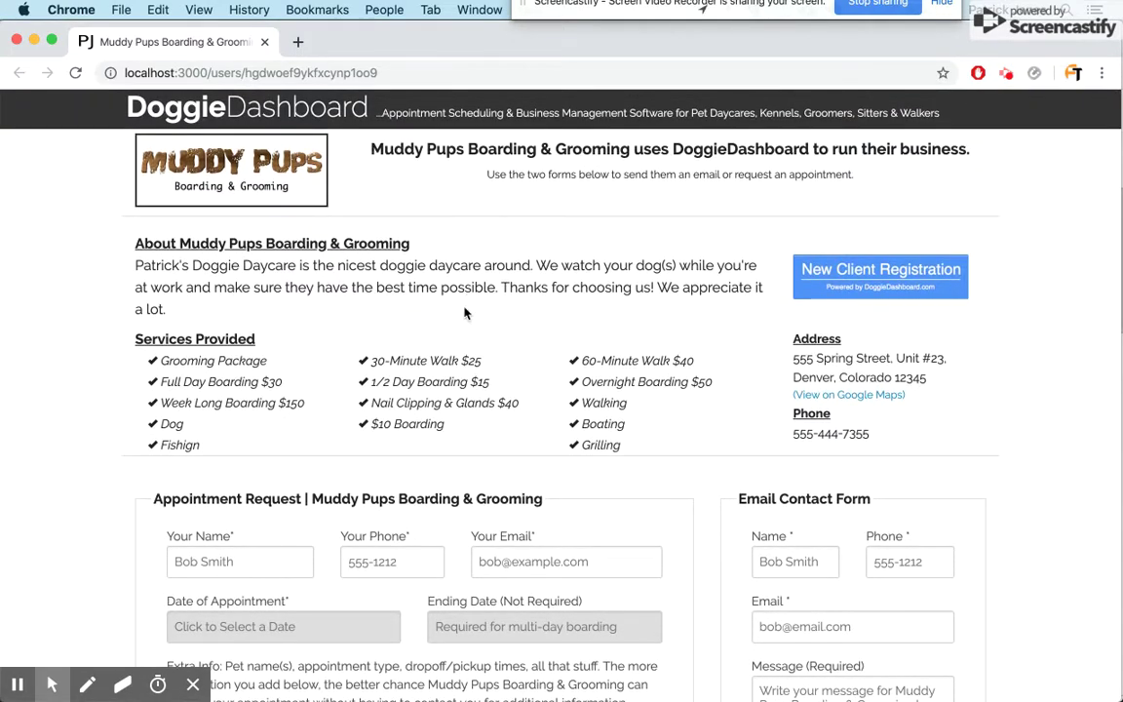
scroll(464, 312, "down", 5)
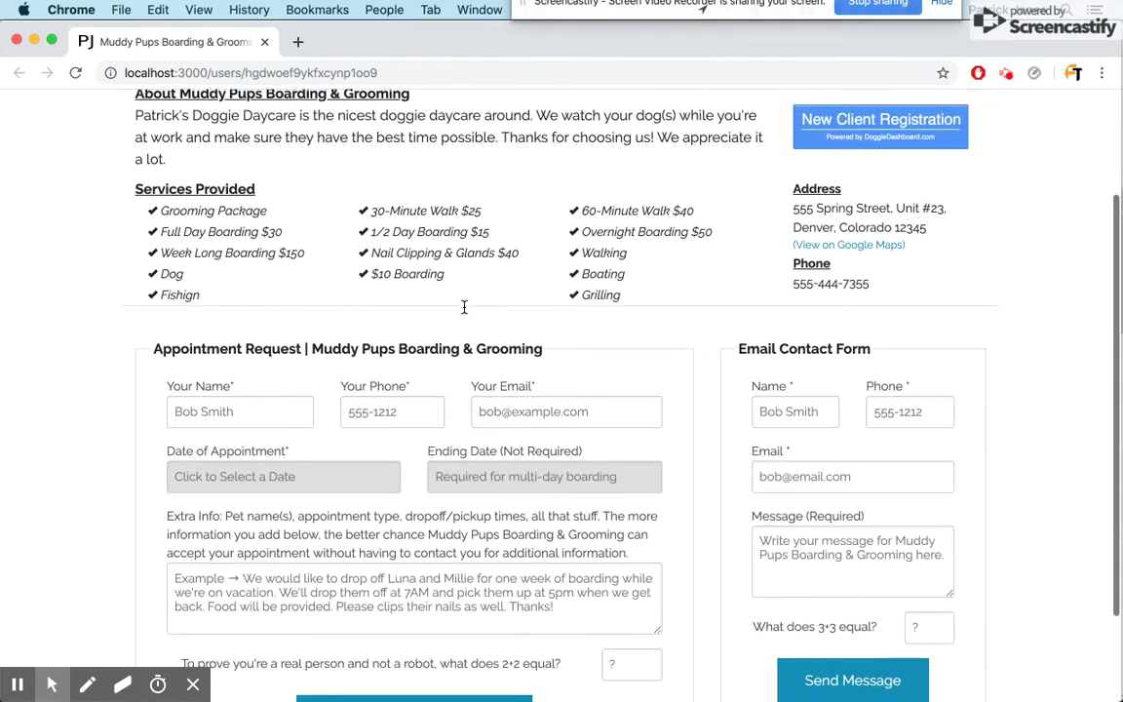
- Fill in the requester's name, phone number and e-mail address using saved autofill entries
left_click(283, 312)
type("S")
key("Down")
key("Tab")
type("5")
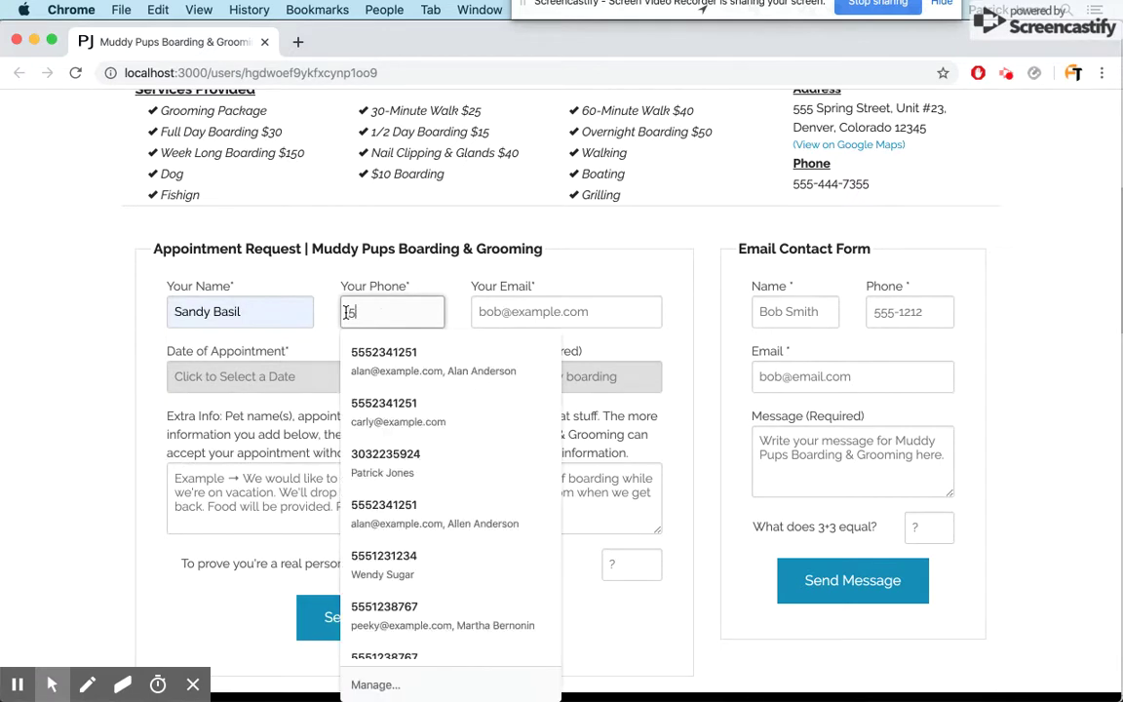
type("55-1212")
key("BackSpace")
key("BackSpace")
type("12")
key("Tab")
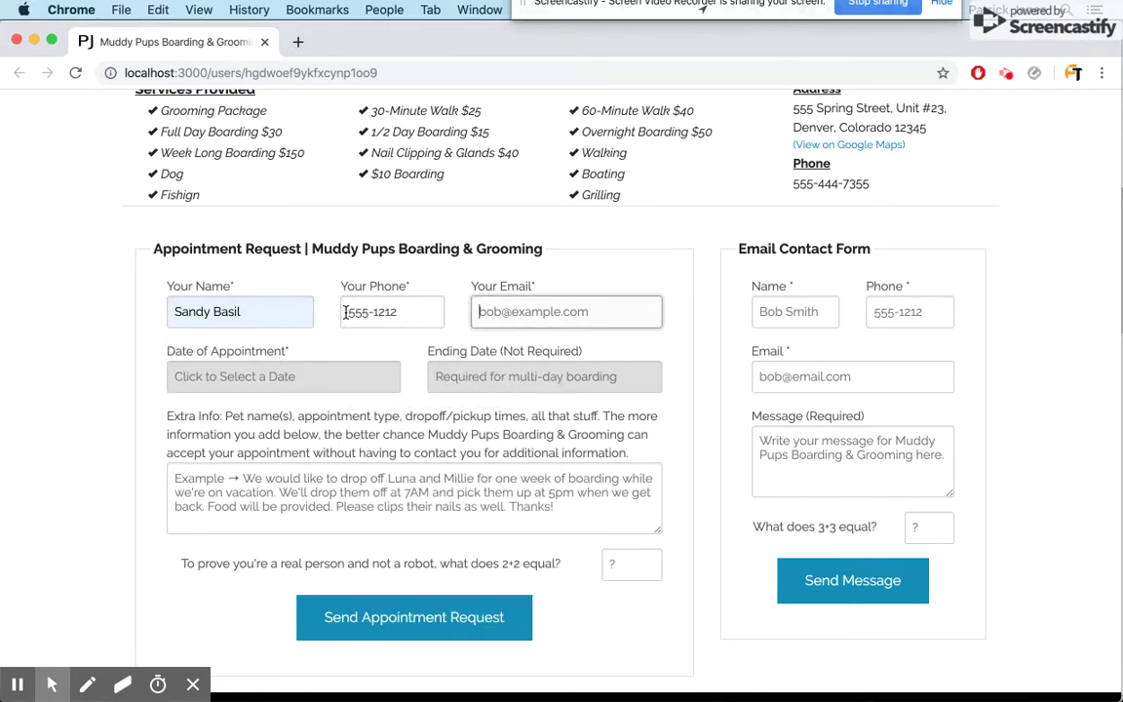
type("san")
key("Down")
key("Return")
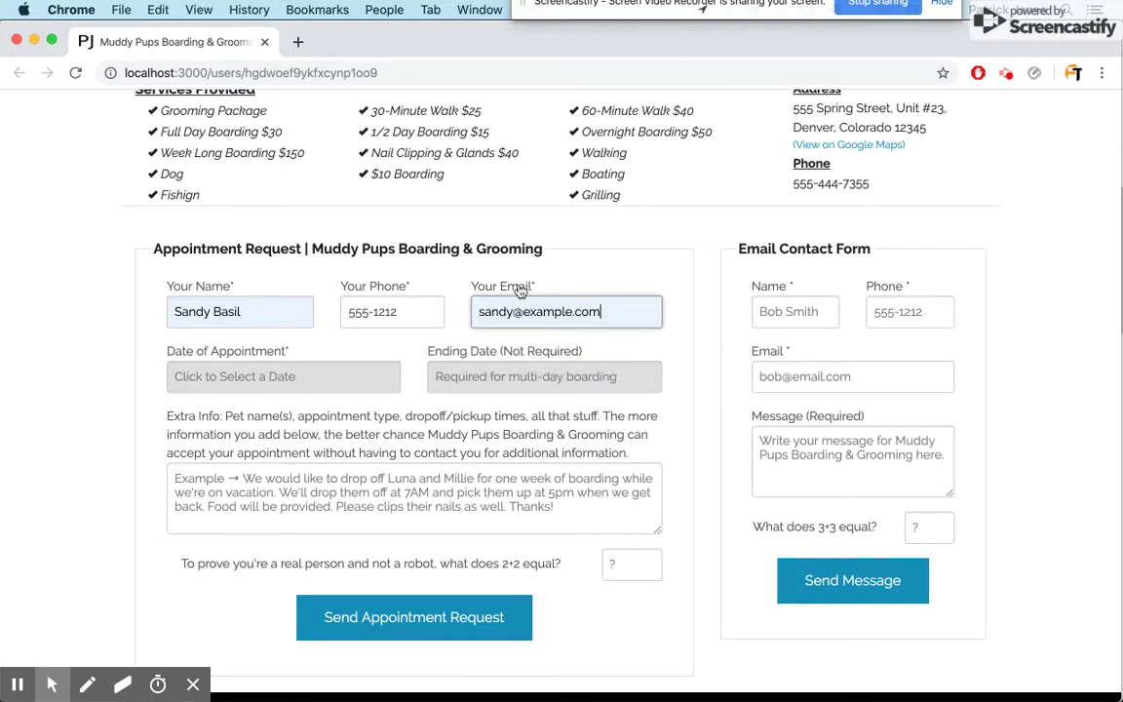
left_click(101, 313)
- Set the appointment date to Dec 22 2019 and the ending date to Dec 27 2019
left_click(207, 371)
left_click(191, 549)
left_click(443, 376)
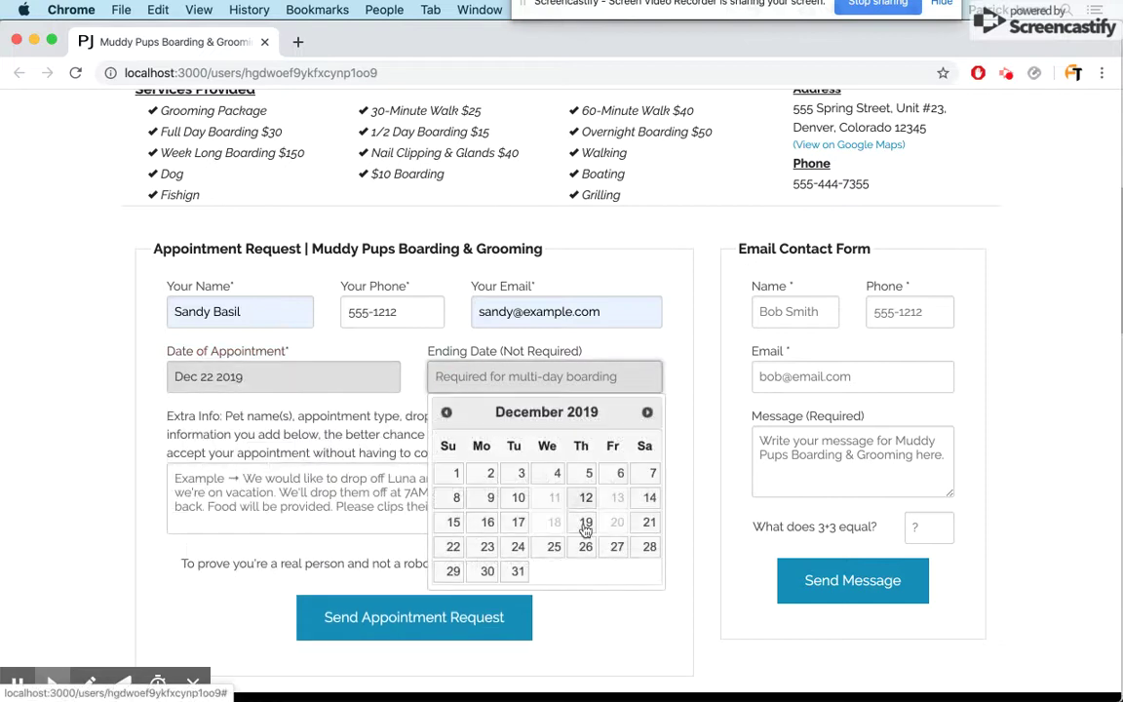
left_click(615, 548)
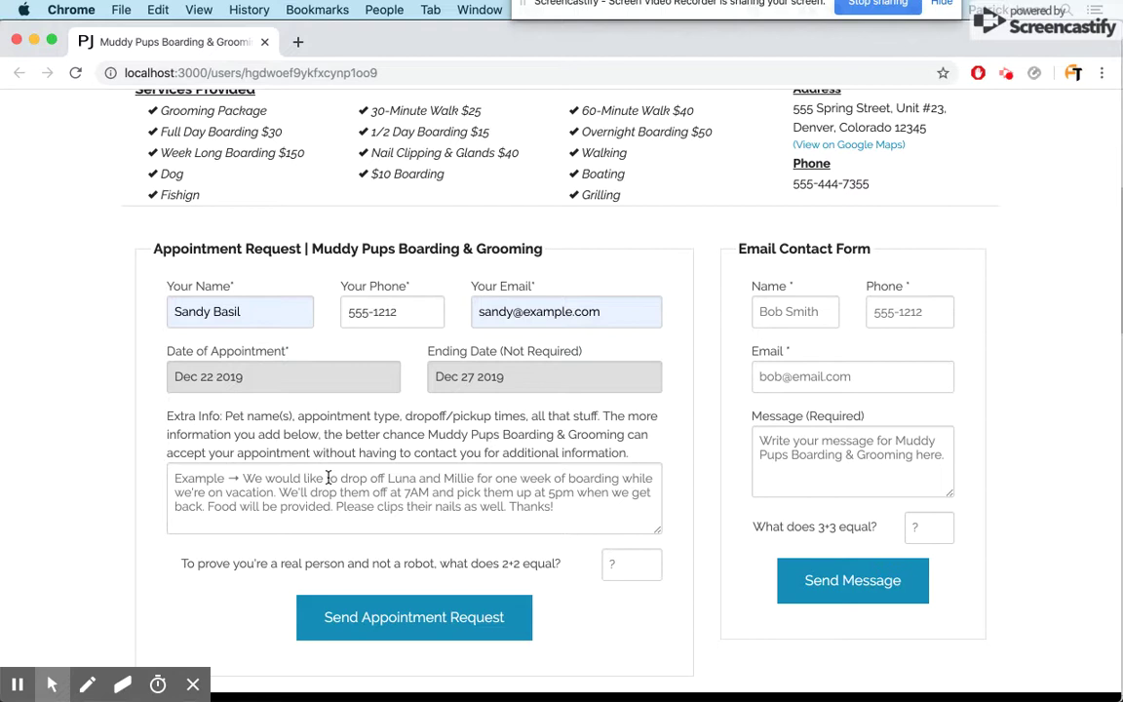
- Write the extra-info note: drop-off 7am on the 22nd to 8pm on the 27th, asking for confirmation
left_click(327, 477)
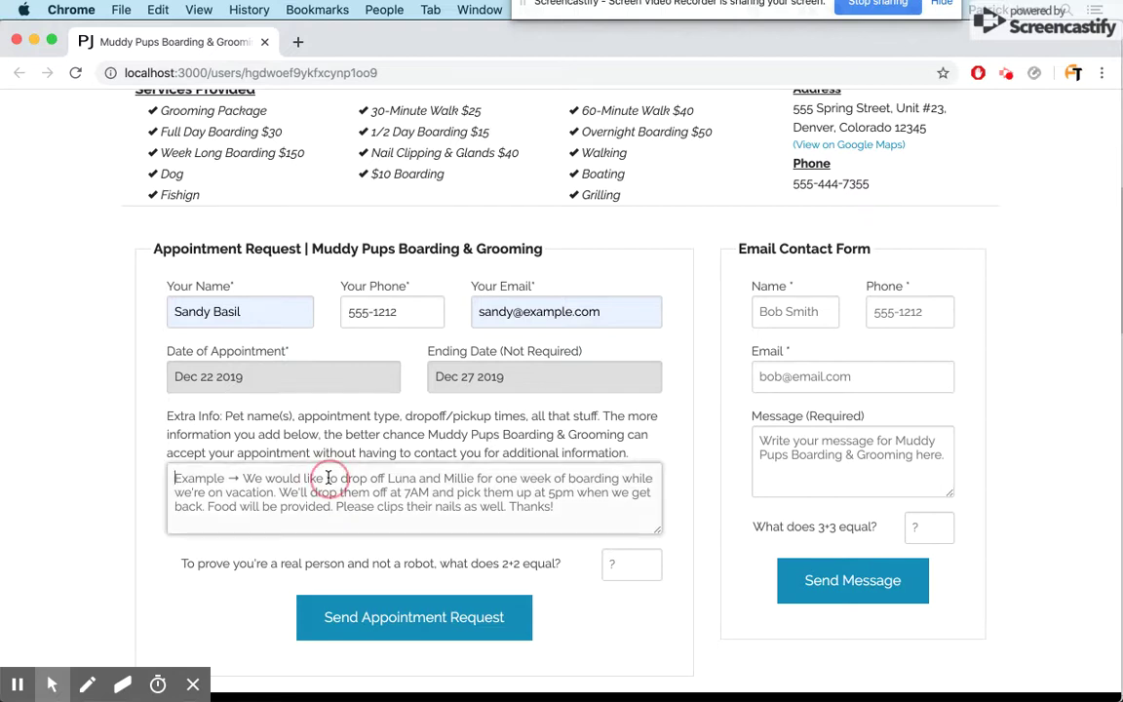
type("Hi guys. I wan")
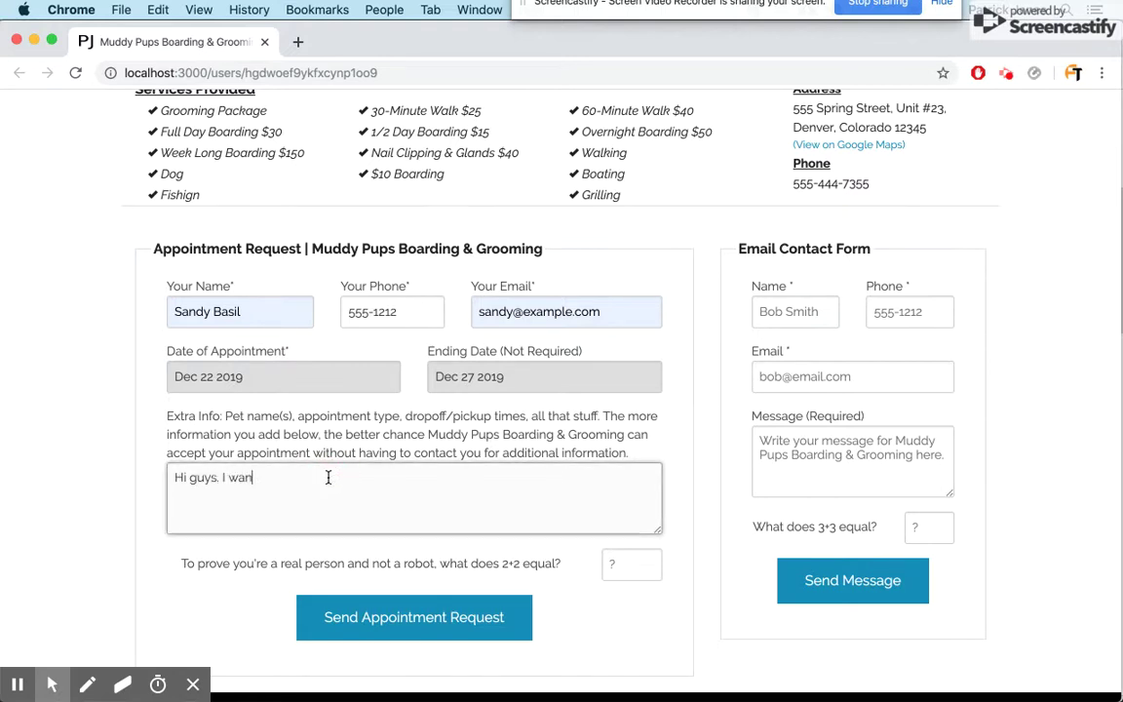
type("t to drop off the dogs")
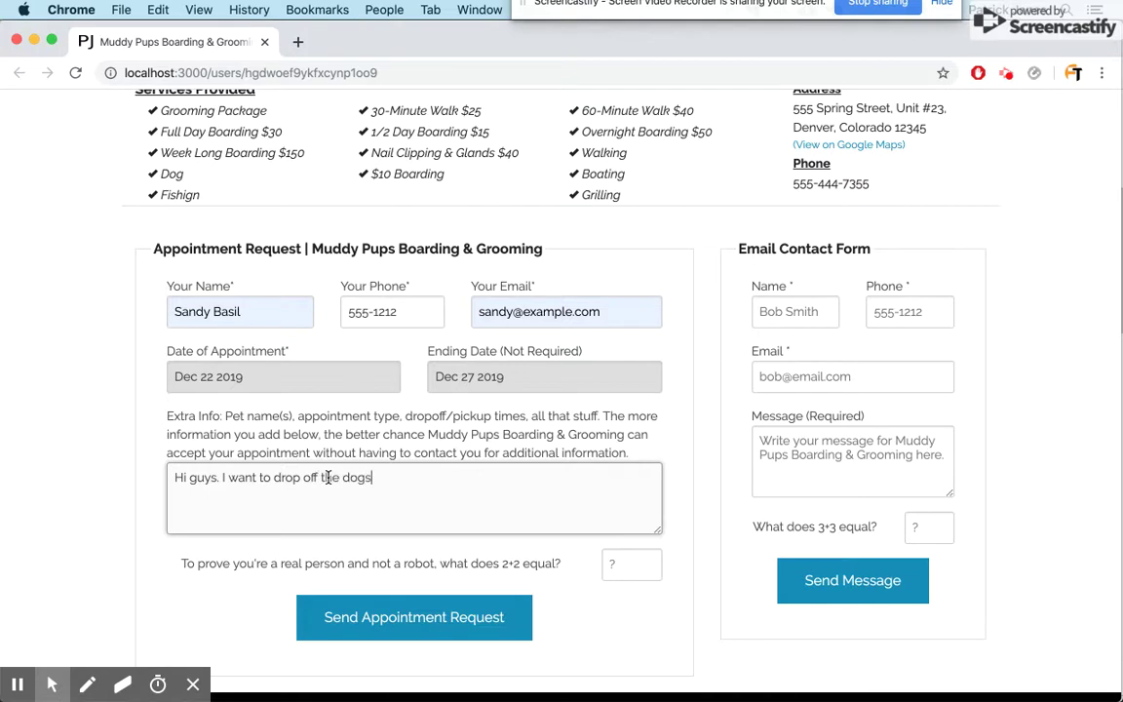
type(" from 7am on the 22nd to 8pm on the ")
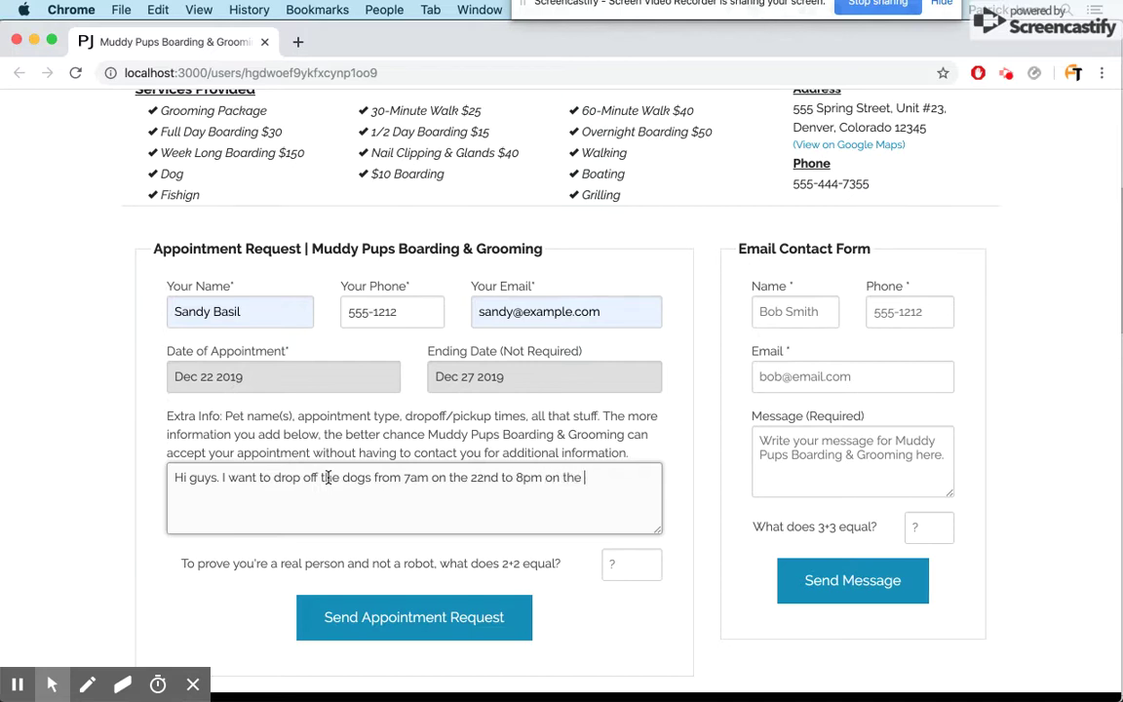
type("27th. We're go")
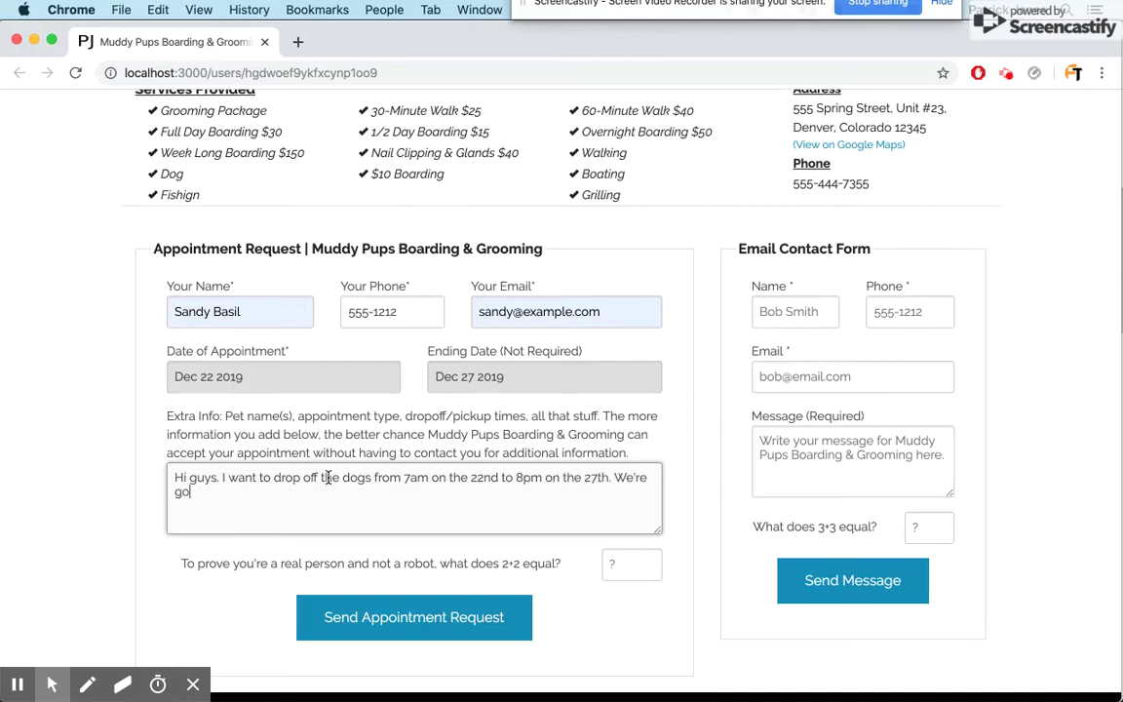
type("ing on vacation. Please clip their nails. SEnd co")
key("BackSpace")
key("BackSpace")
type("end")
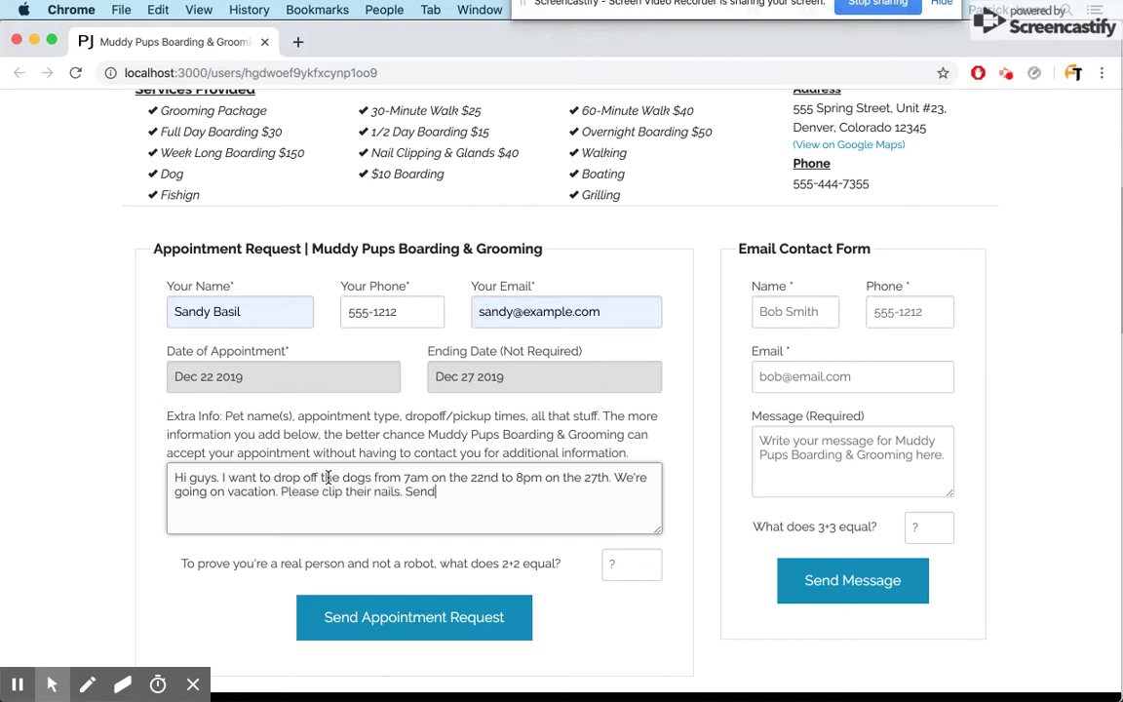
type(" a confirmation if you can.")
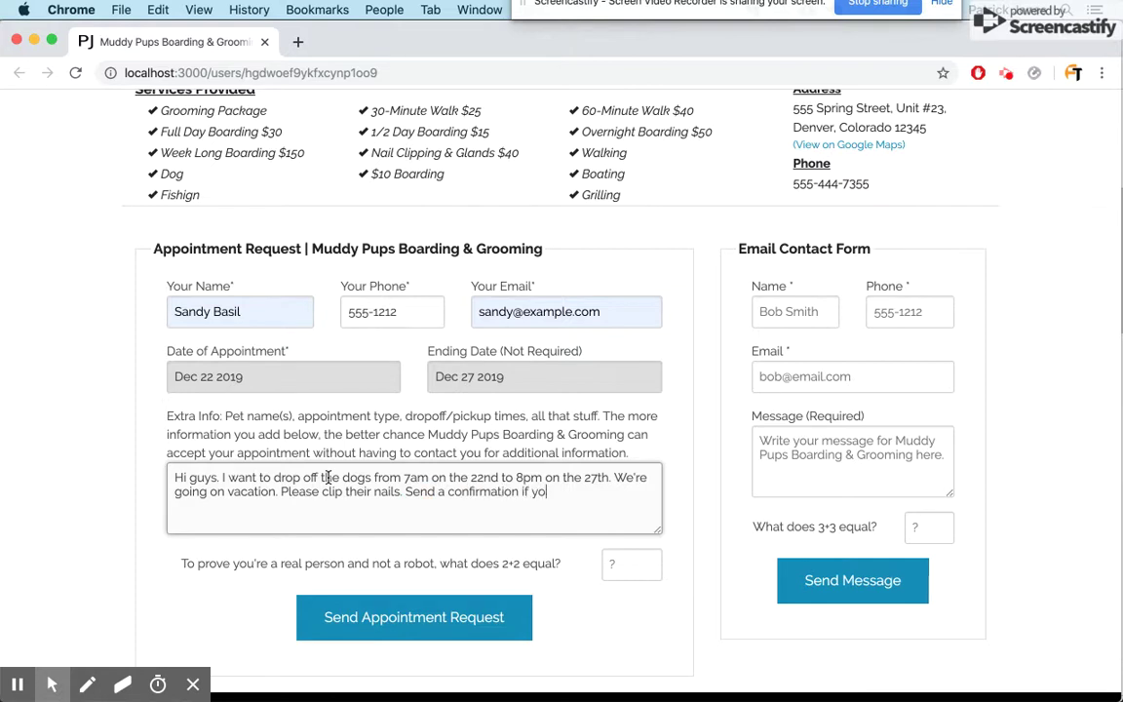
- Answer the 2+2 check with 4 and send the appointment request
left_click(625, 564)
type("4")
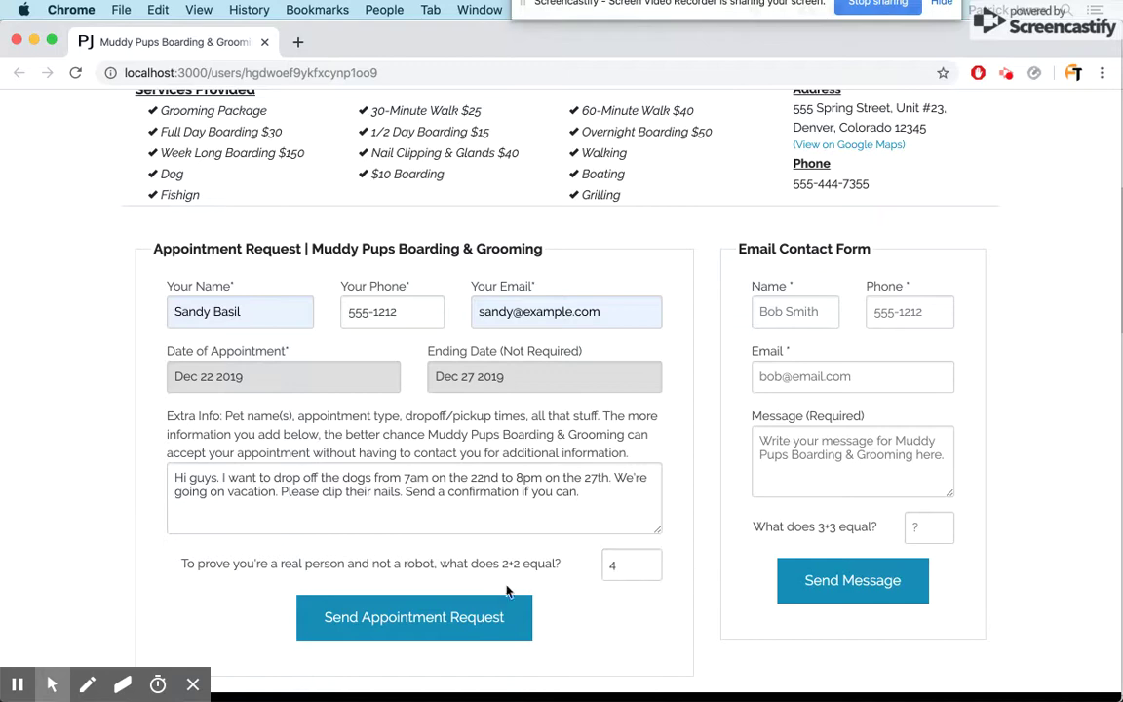
left_click(456, 629)
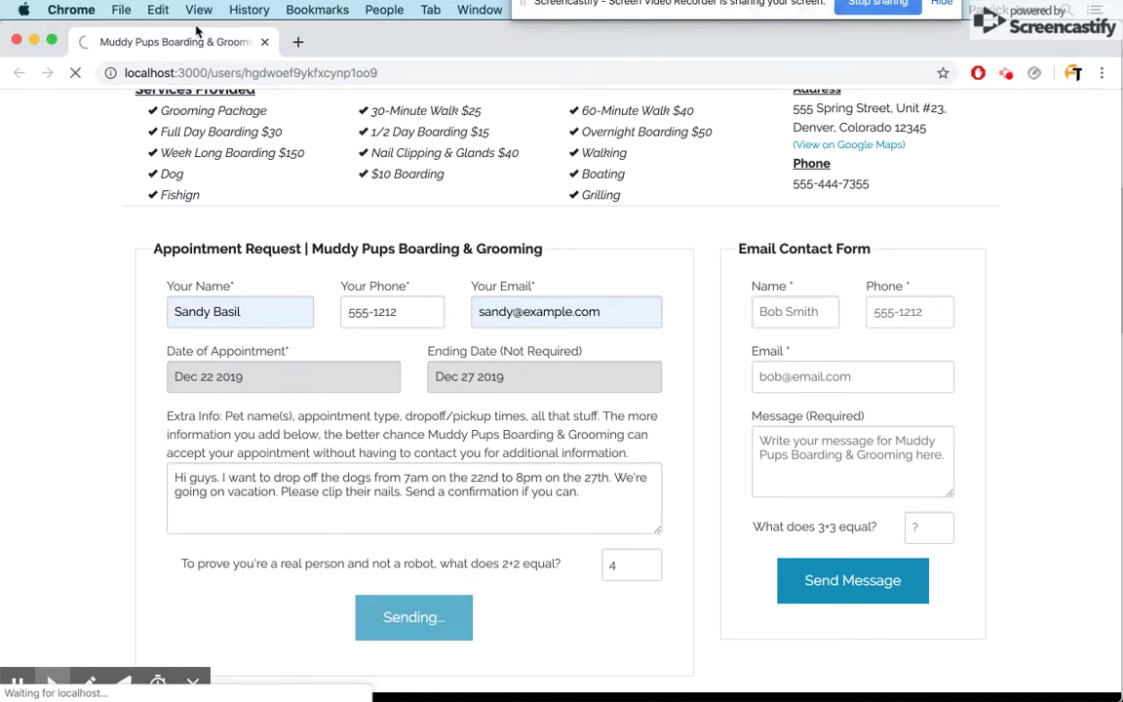
- Confirm the request succeeded, then close the booking page to read the December 22 notification e-mail
left_click(167, 42)
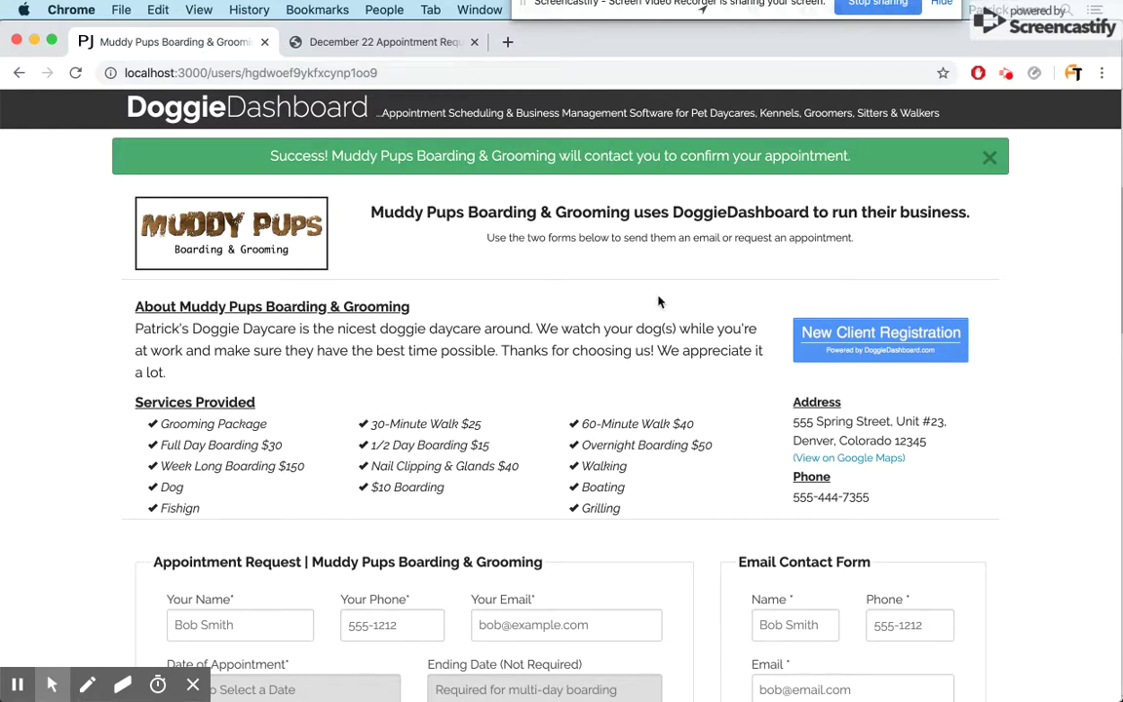
left_click(264, 43)
scroll(370, 351, "down", 2)
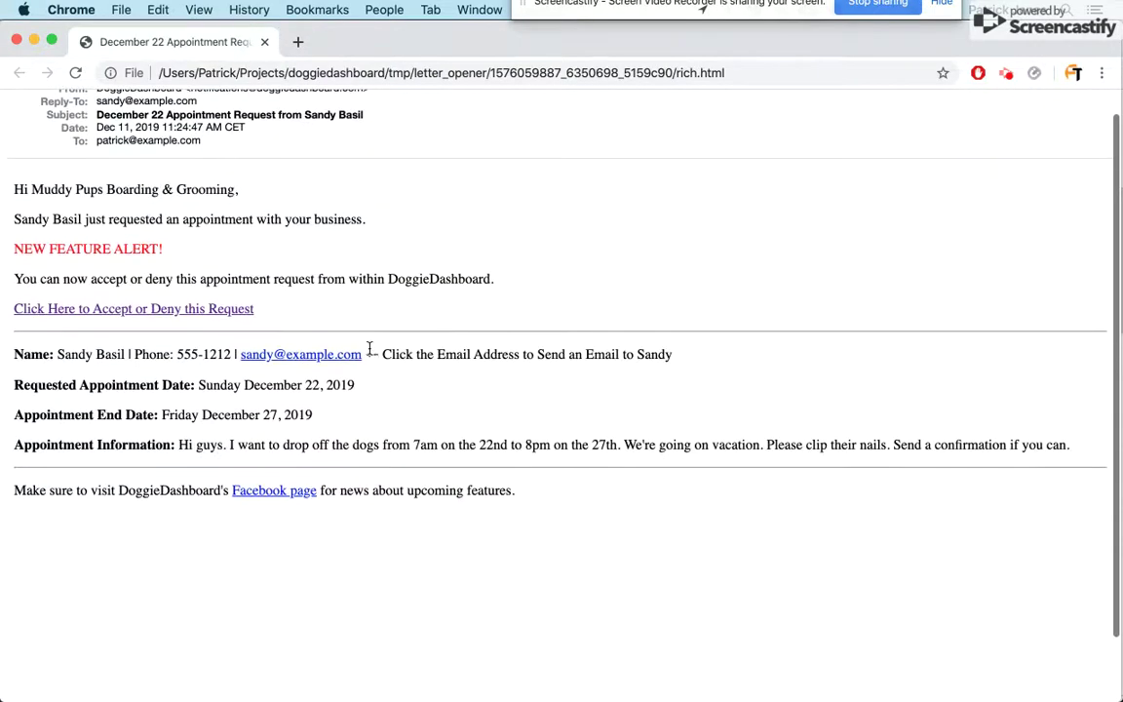
scroll(326, 273, "up", 1)
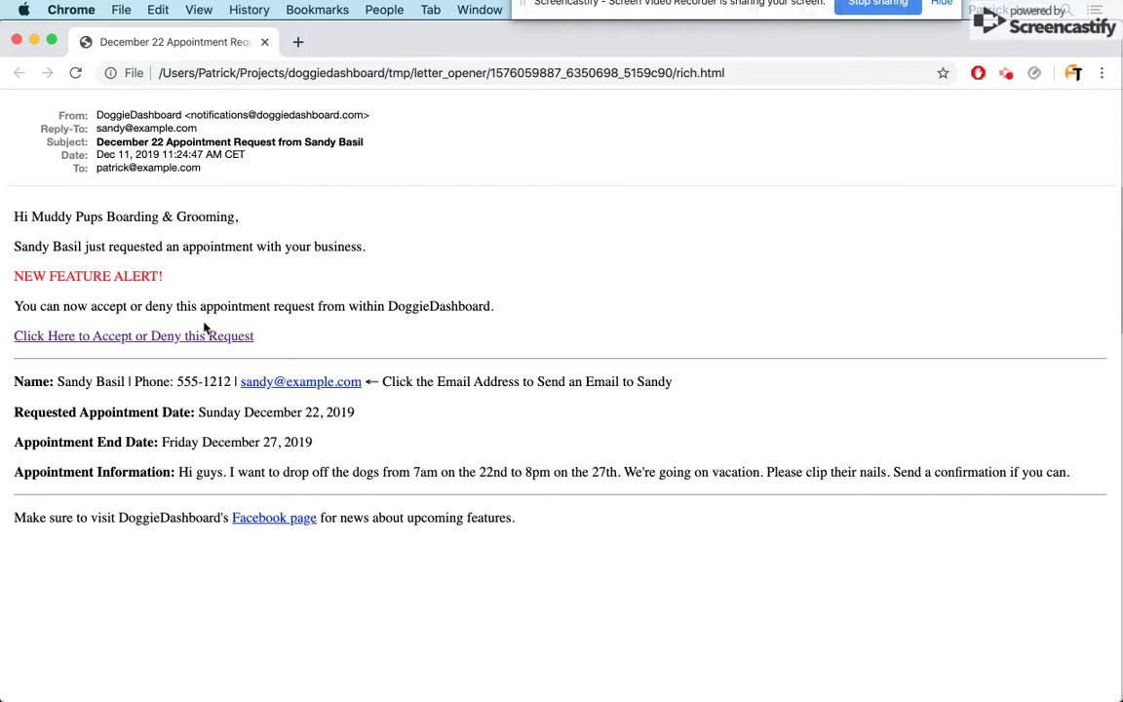
scroll(208, 326, "down", 2)
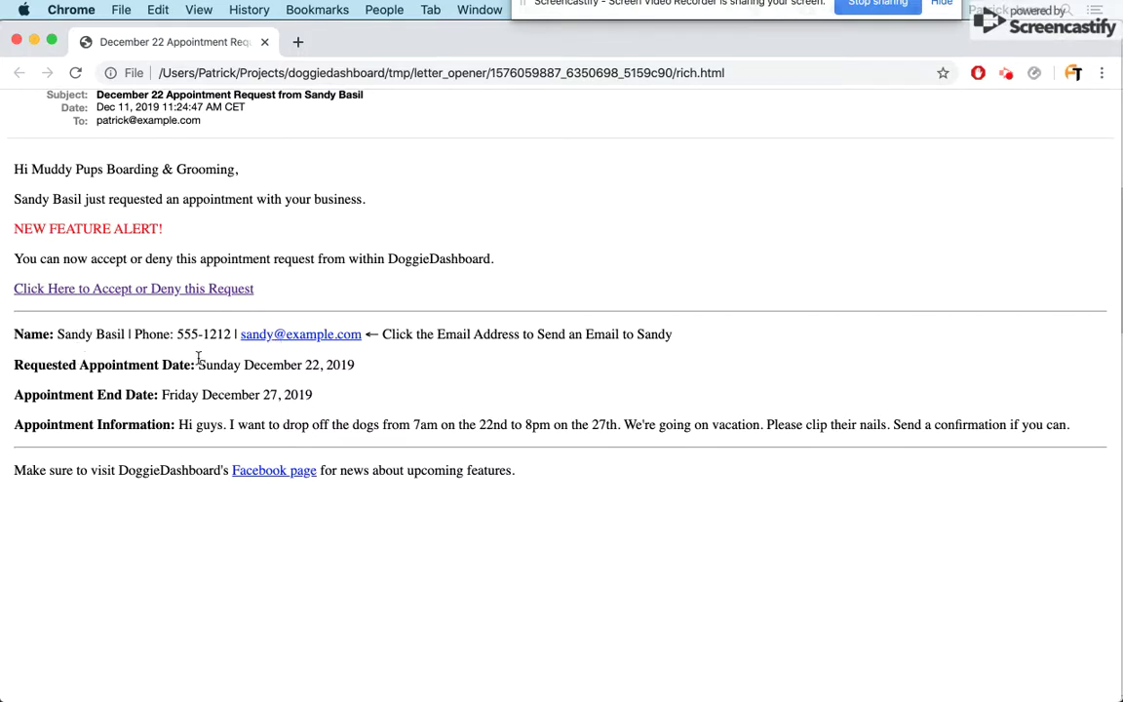
triple_click(274, 361)
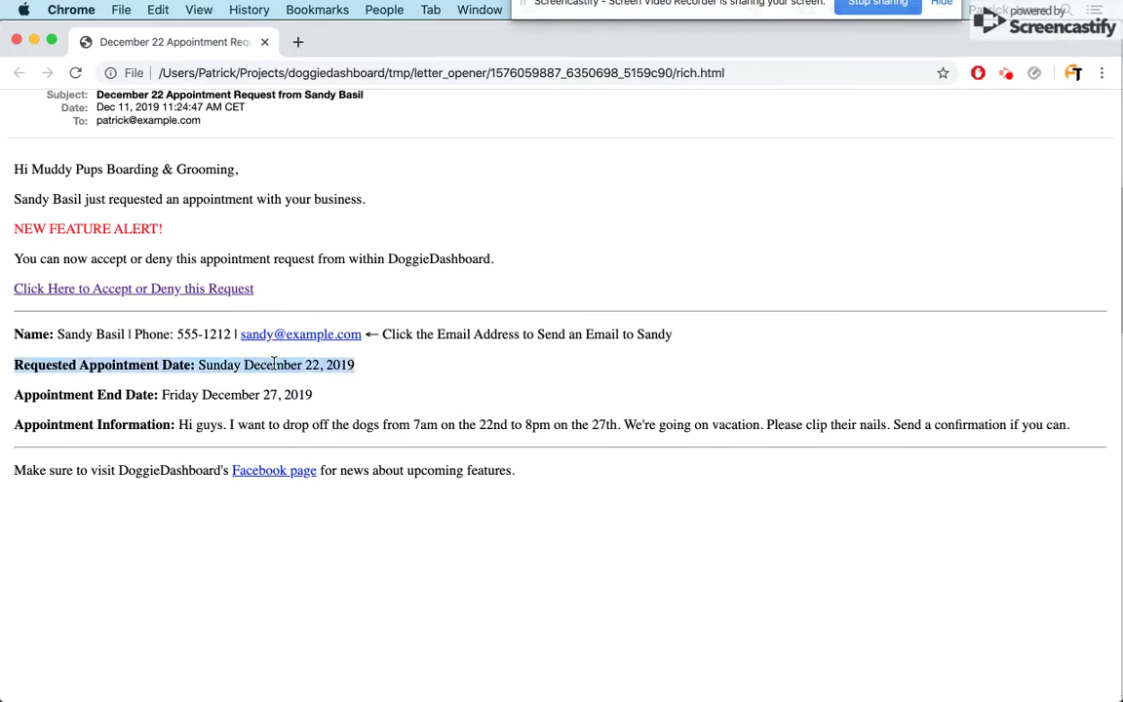
triple_click(219, 395)
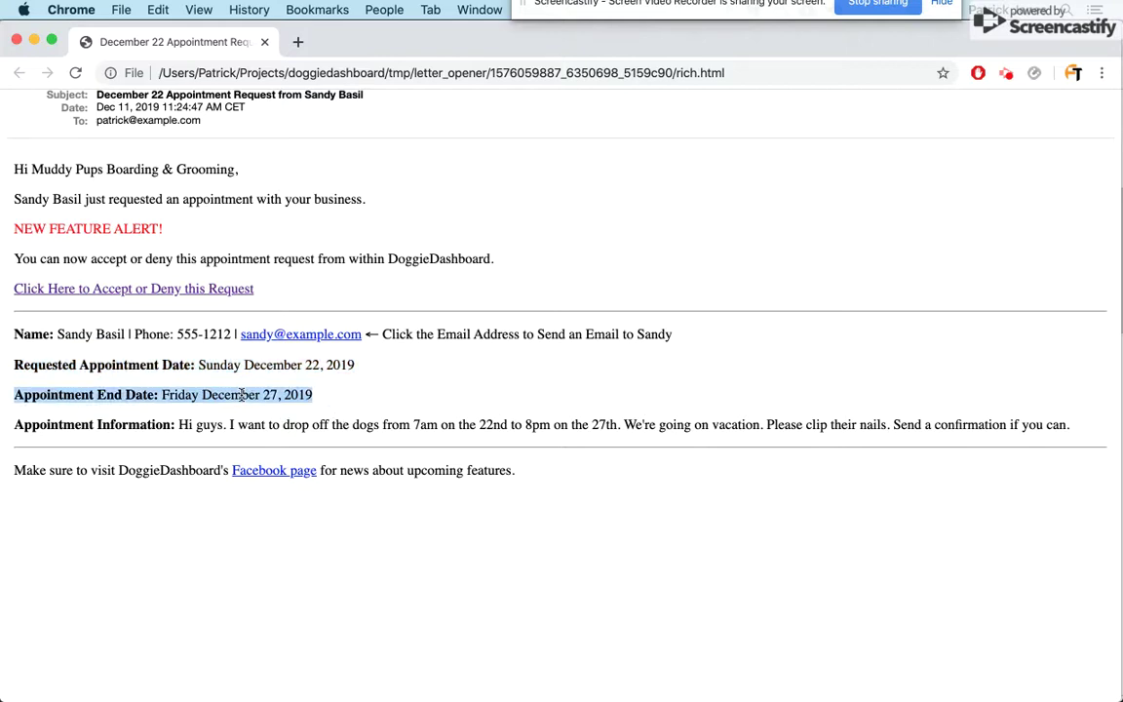
triple_click(278, 424)
left_click(333, 417)
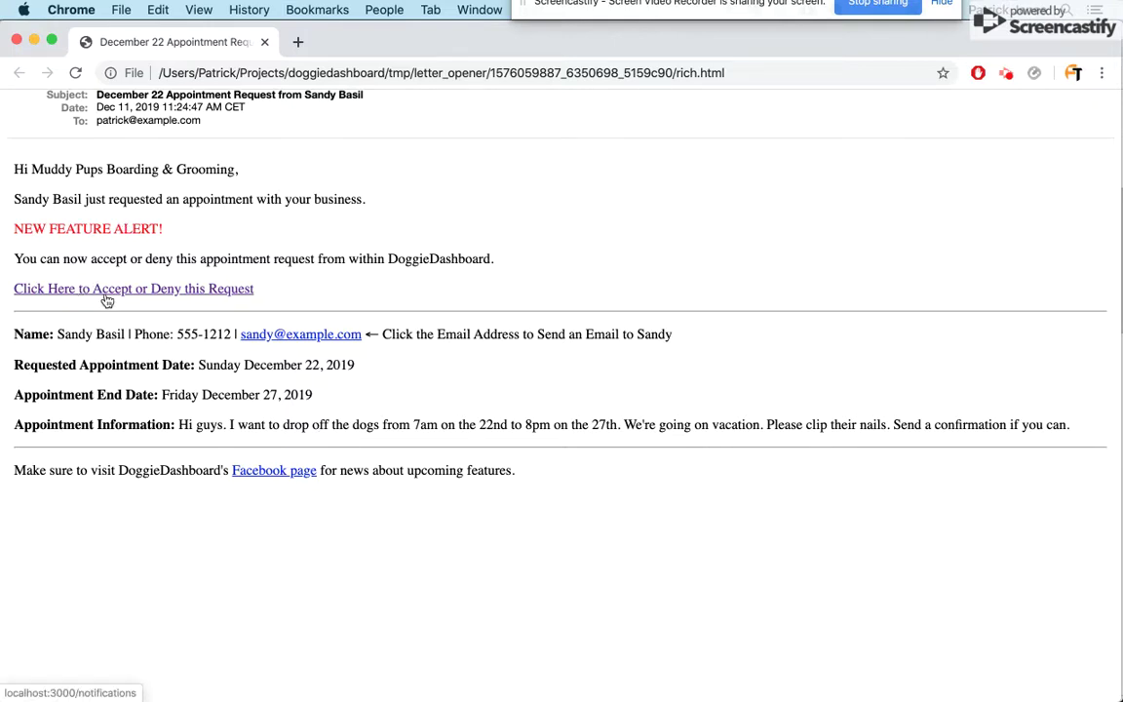
- Follow the accept-or-deny link and sign in with the corrected business e-mail and account password
left_click(108, 289)
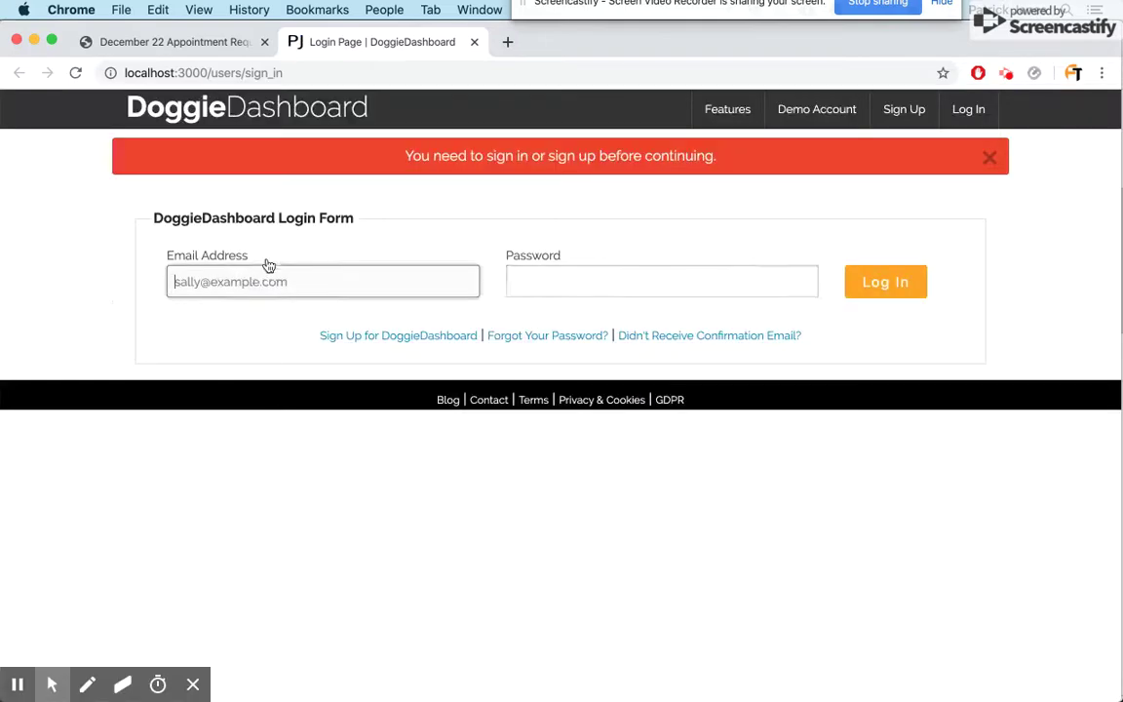
left_click(260, 265)
key("Down")
left_click(240, 478)
left_click(220, 282)
key("BackSpace")
key("BackSpace")
key("Tab")
type("password123")
key("Return")
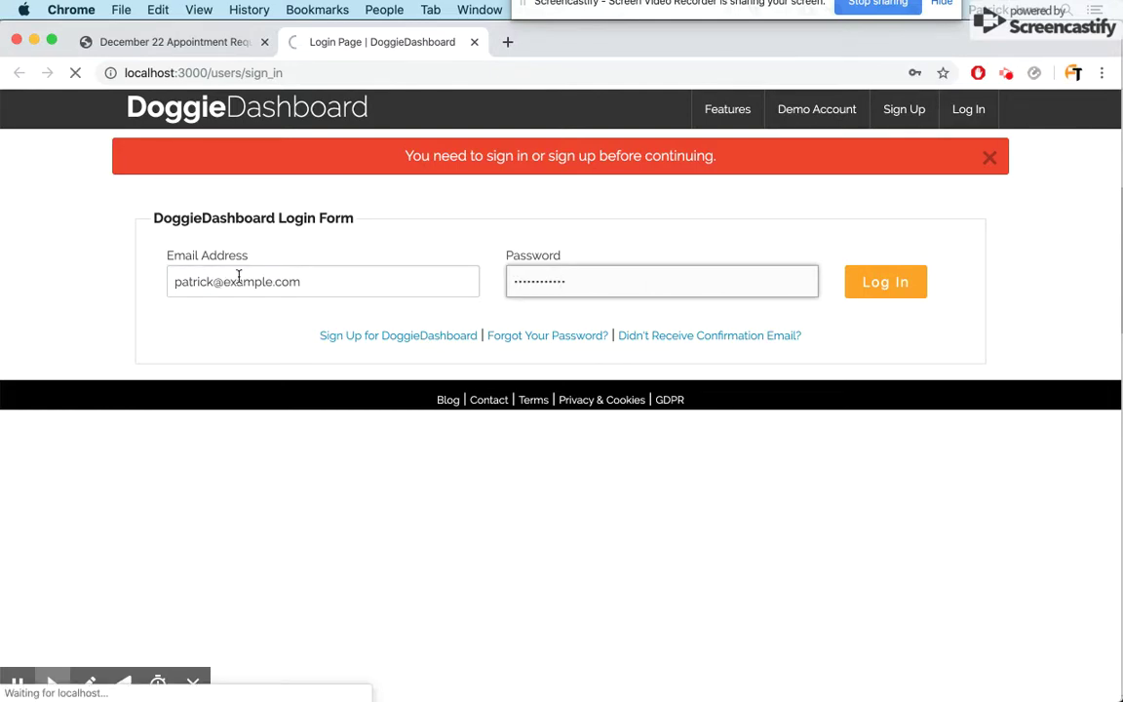
left_click(992, 158)
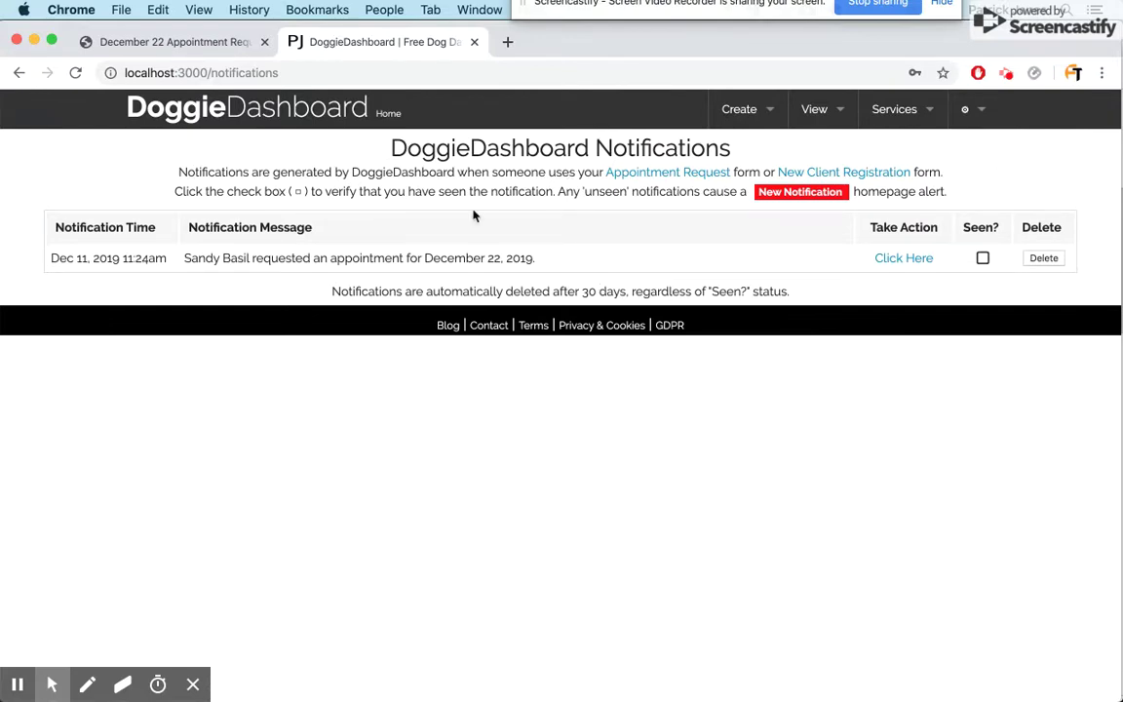
- Go home, open the new notifications, and take action on the December 22 request
left_click(332, 121)
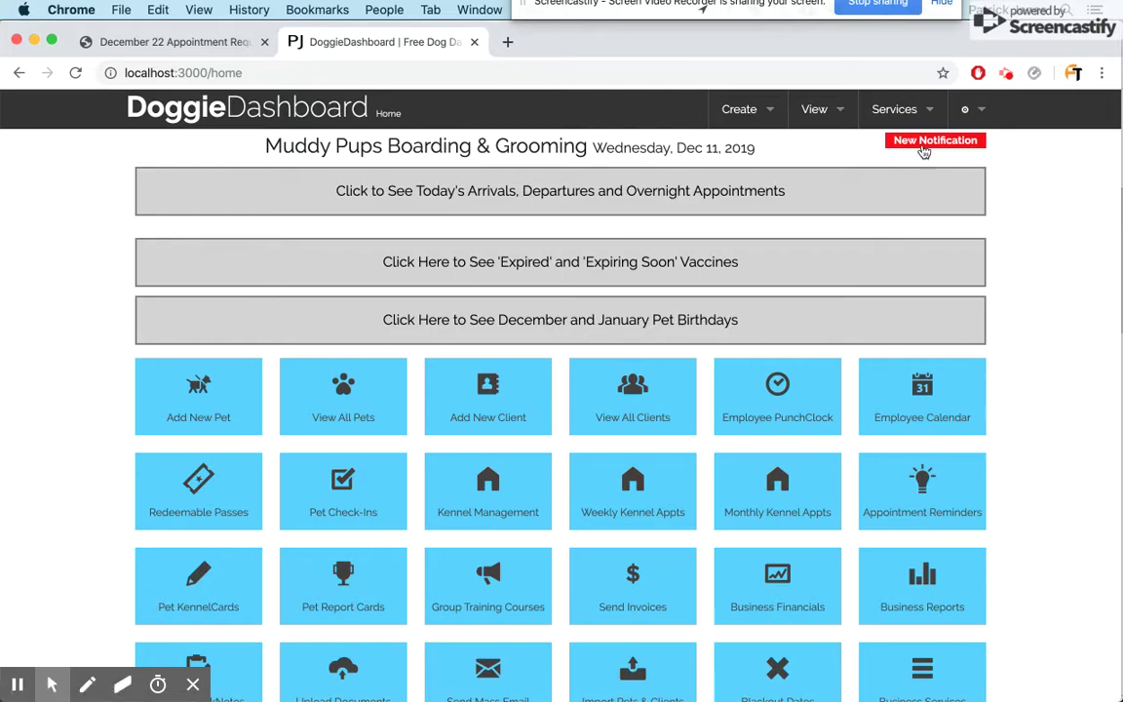
left_click(923, 150)
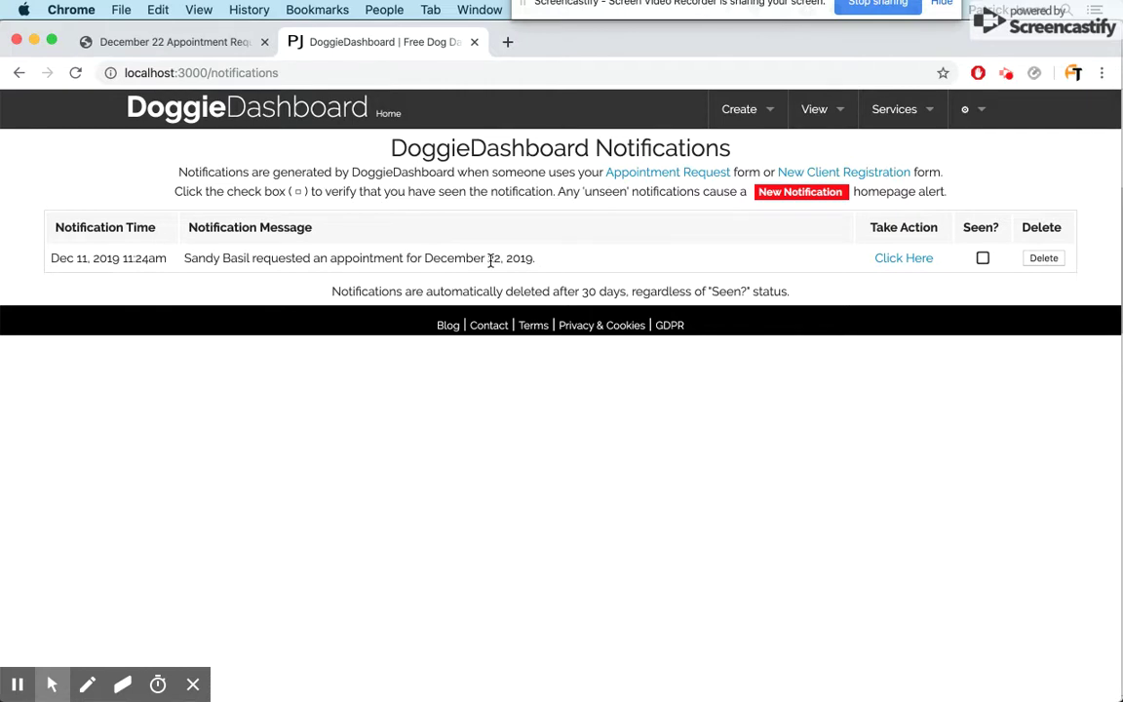
left_click(902, 261)
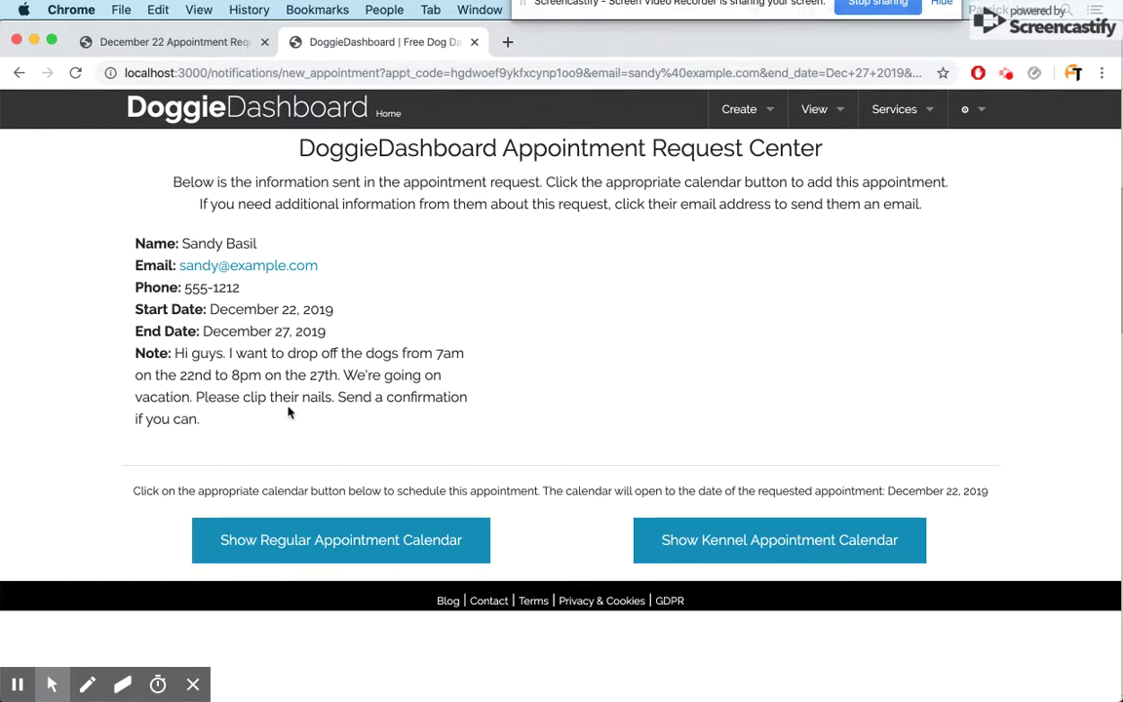
- Email the requester 'Would you like us to include a grooming package as well?', signed from Muddy Pups
left_click(243, 270)
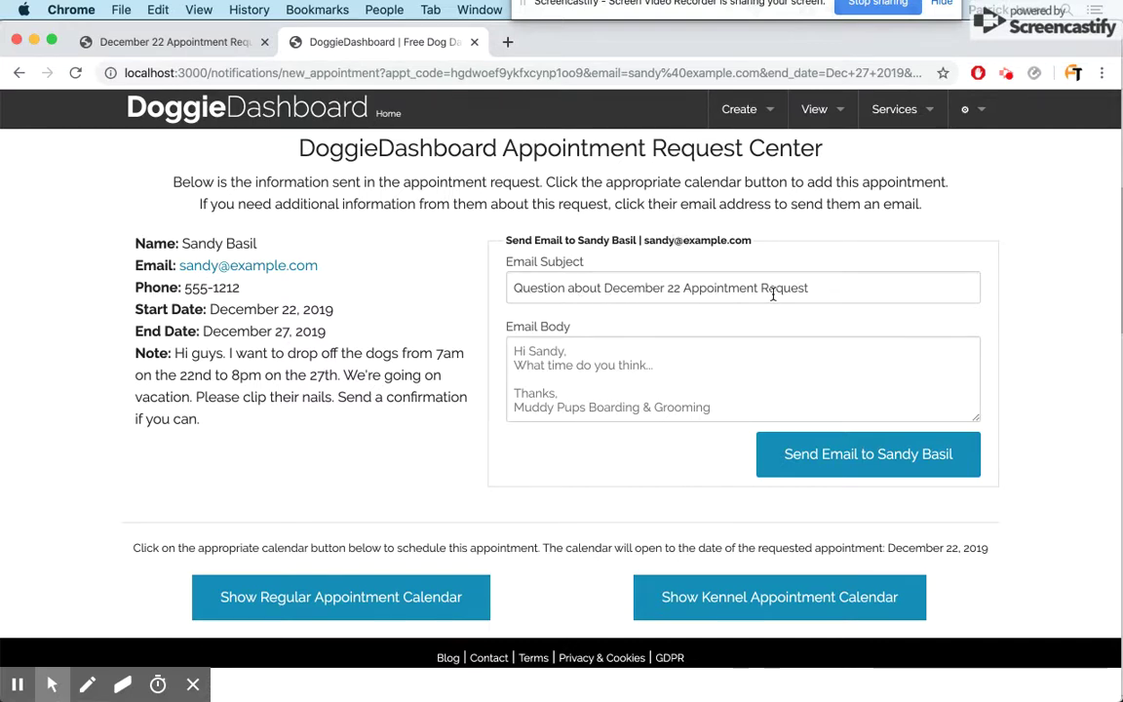
left_click(654, 369)
type("Hi ")
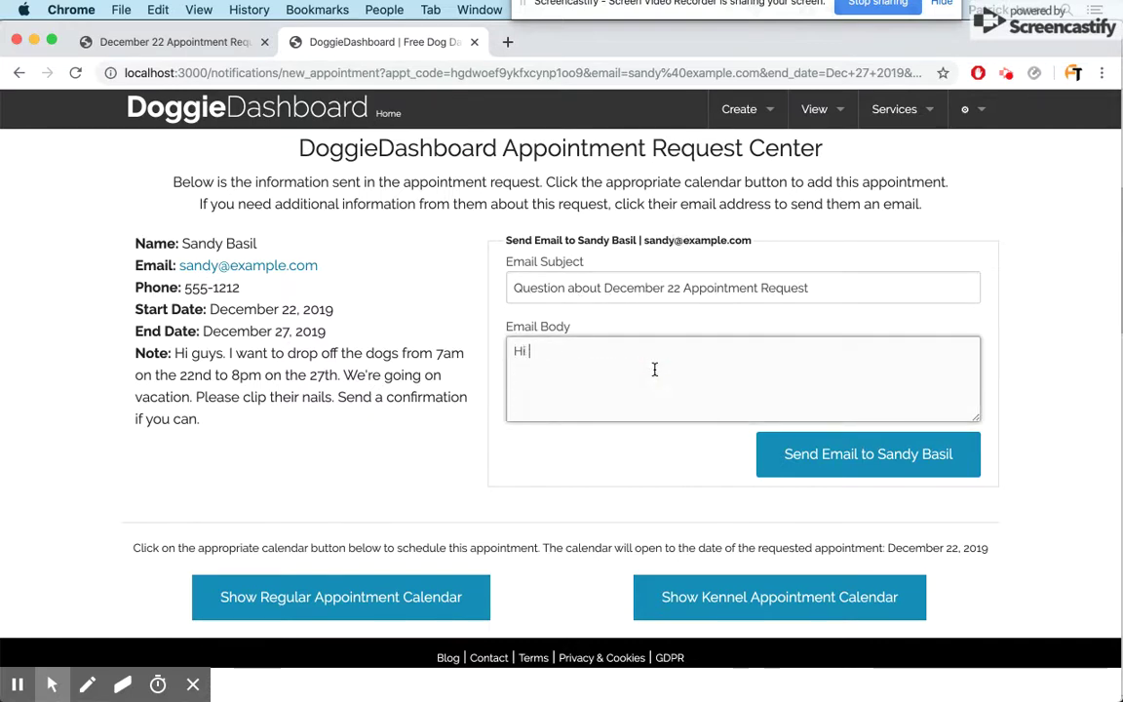
type("Sandy,")
key("Return")
type("Would you like us to include a grooming s")
key("BackSpace")
type("package as wel")
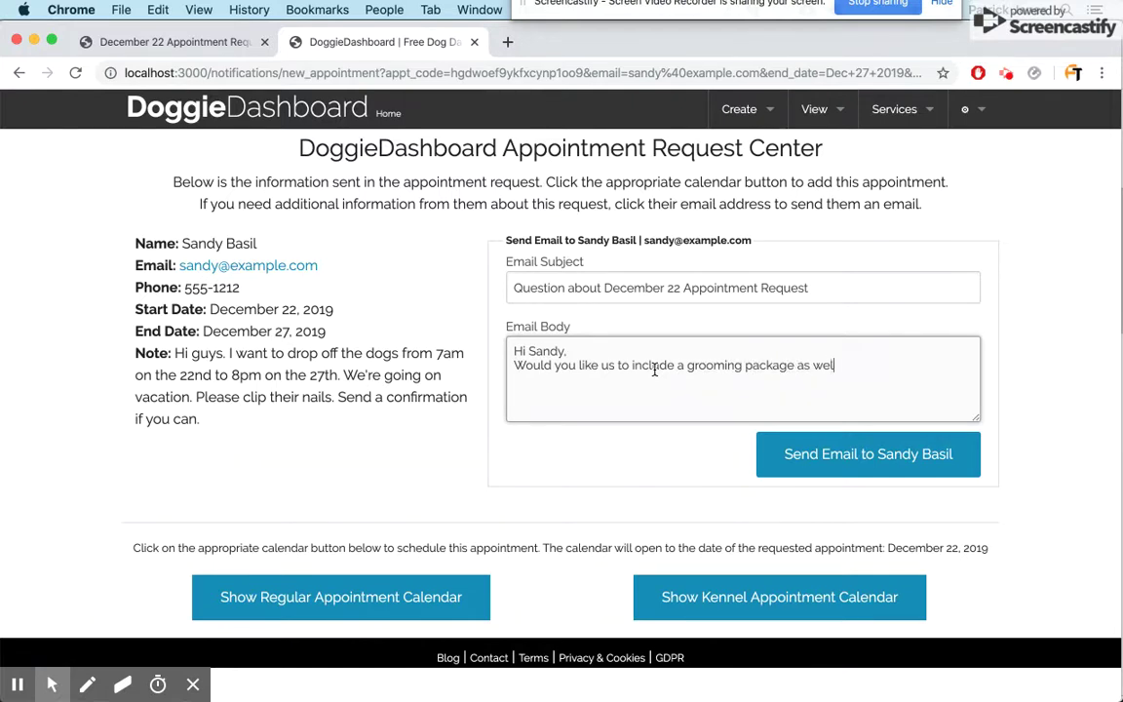
type("l?")
key("Return")
key("Return")
type("Thanks,")
key("Return")
type("Patrick from Mud")
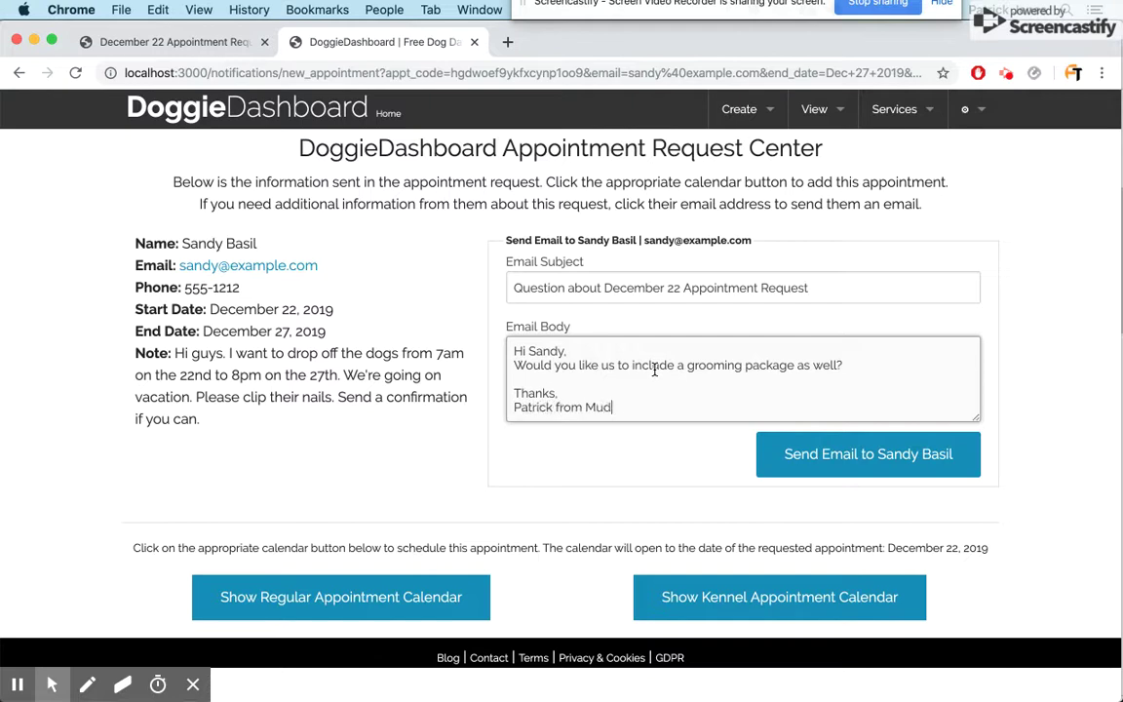
type("dy Pups")
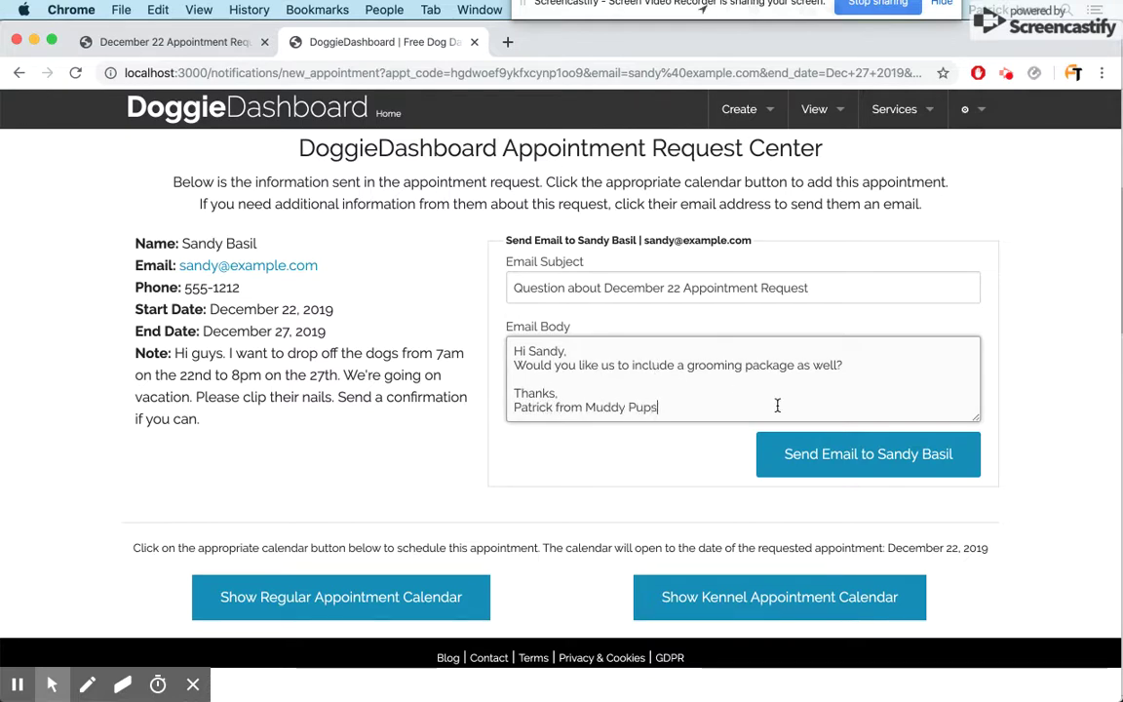
left_click(882, 450)
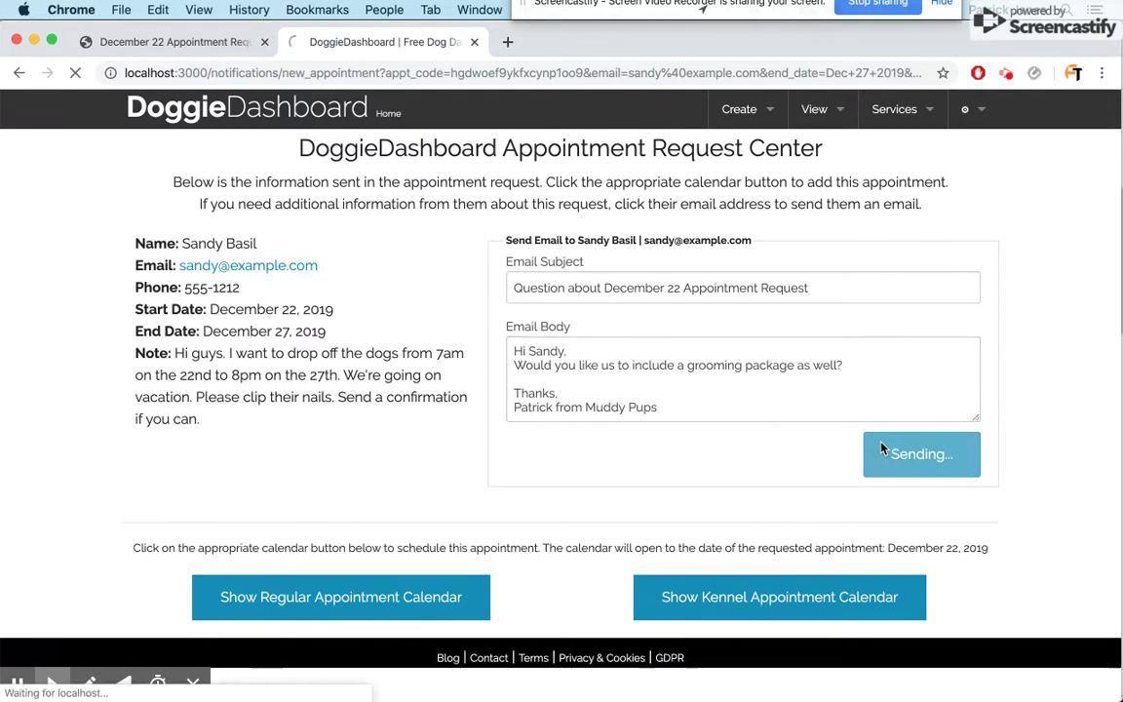
left_click(323, 49)
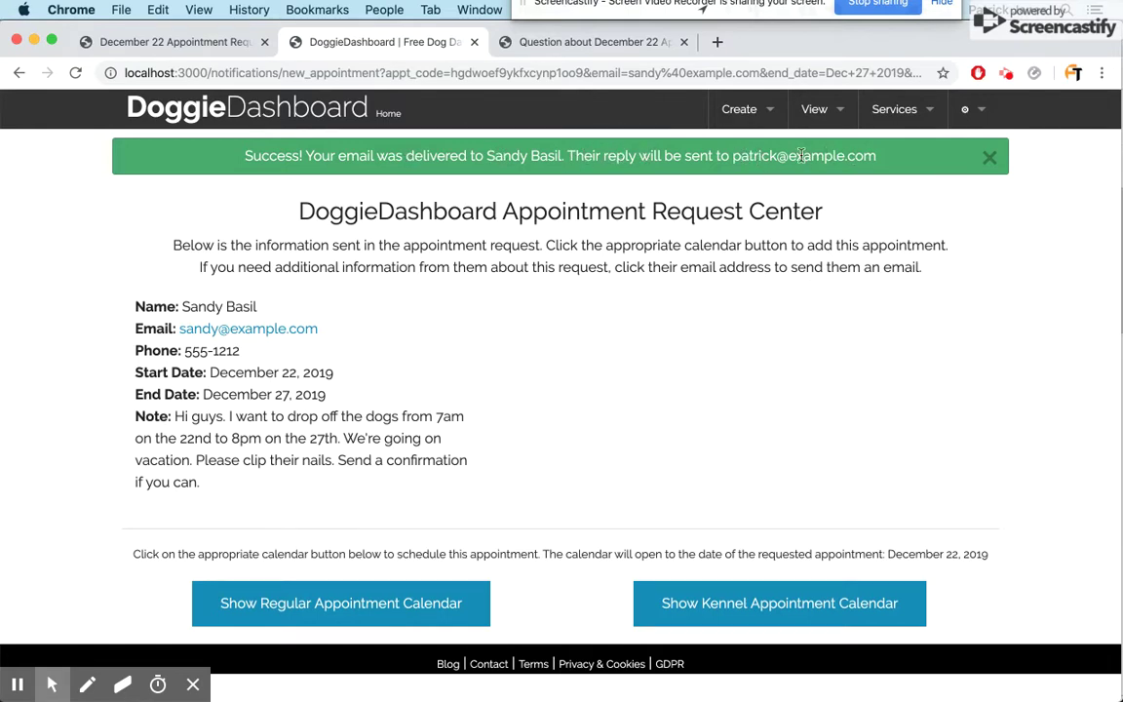
- Review the sent 'Question about December 22' email, close its tab, and dismiss the success alert
left_click(606, 49)
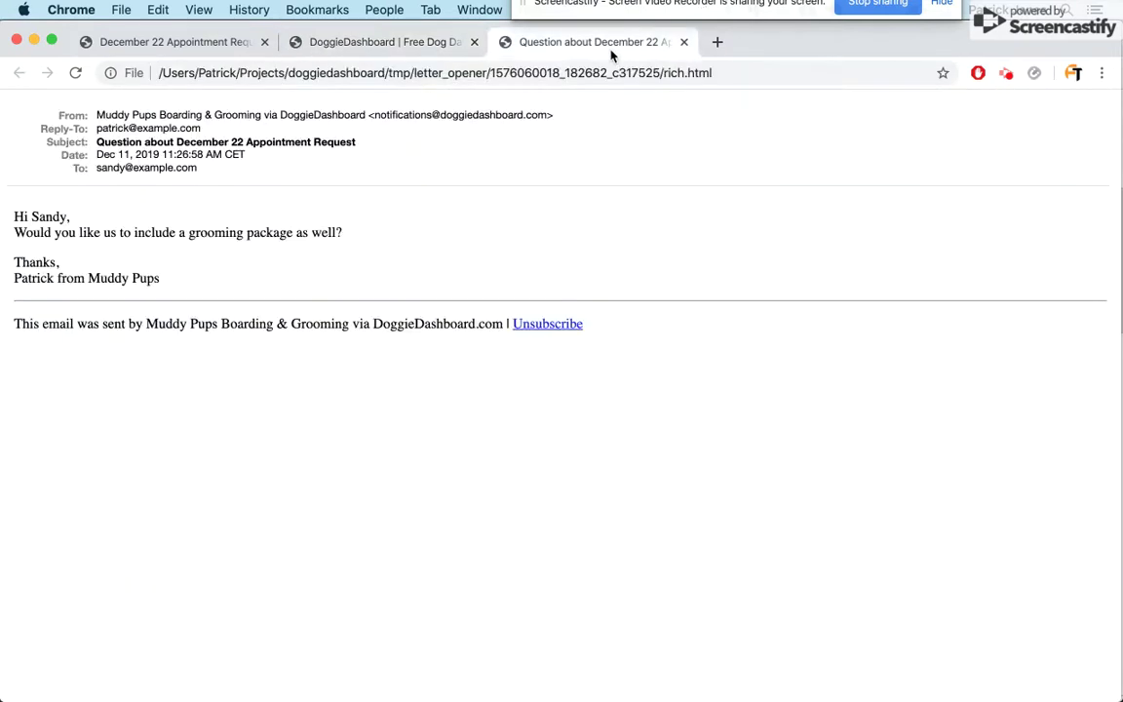
double_click(41, 217)
left_click(684, 43)
left_click(989, 157)
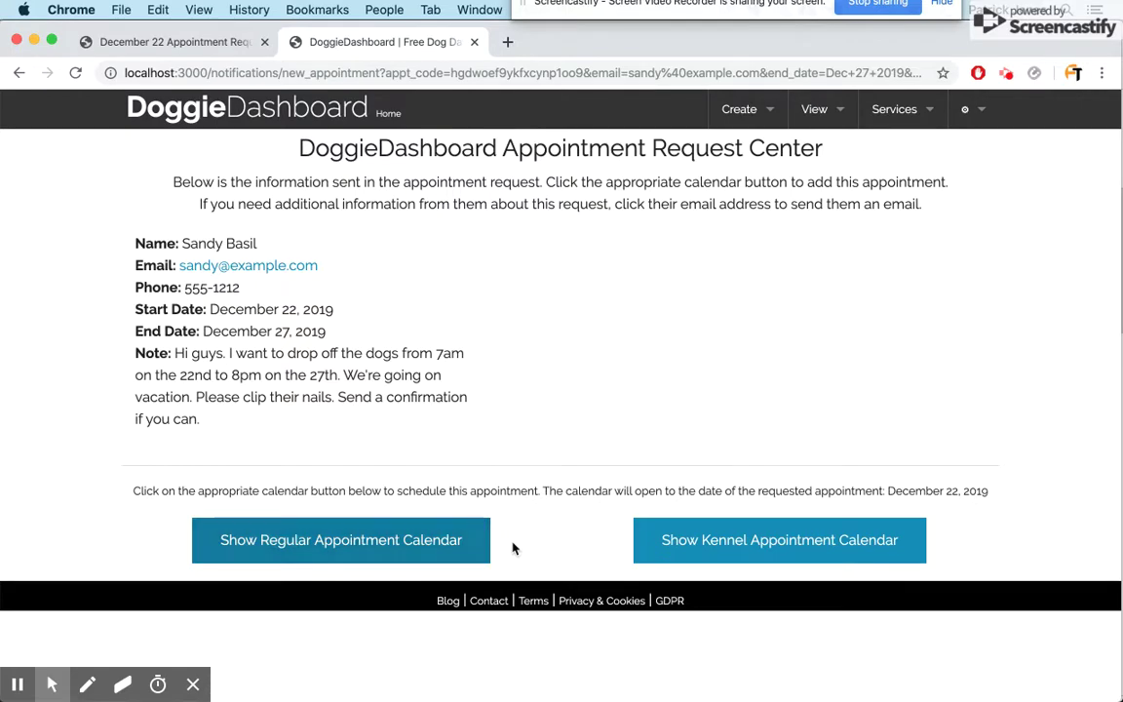
- Preview the regular and kennel appointment calendars, then hide them to restore both options
left_click(386, 548)
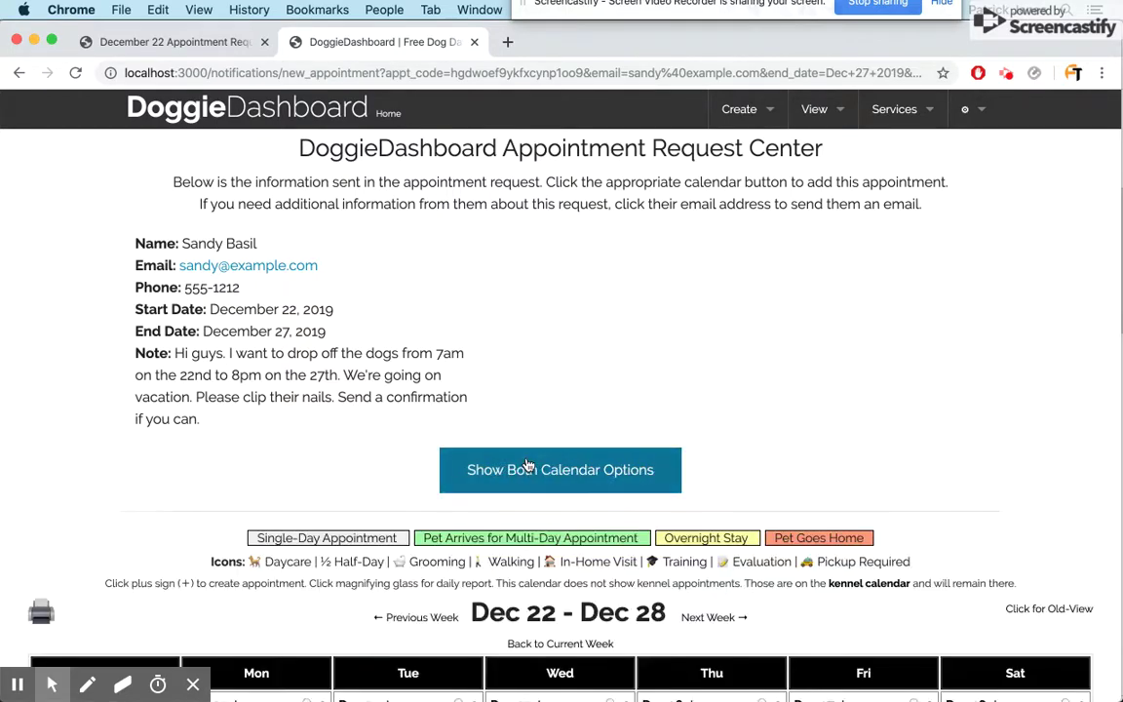
scroll(526, 458, "down", 5)
scroll(526, 458, "down", 10)
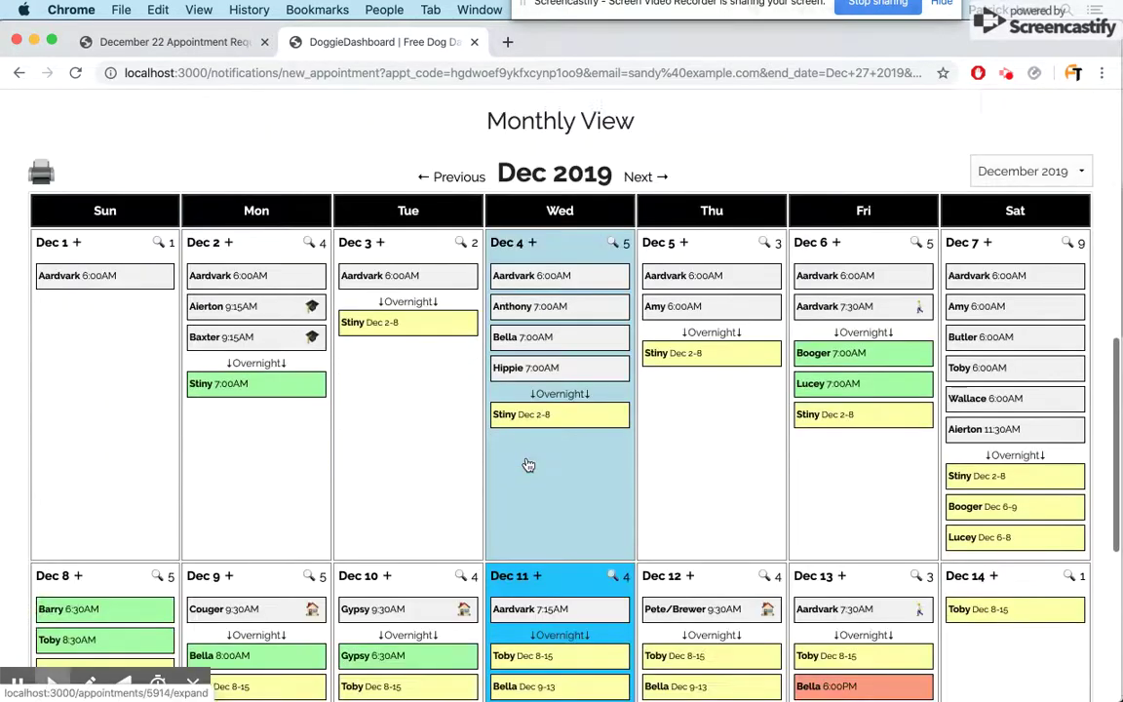
scroll(526, 464, "up", 15)
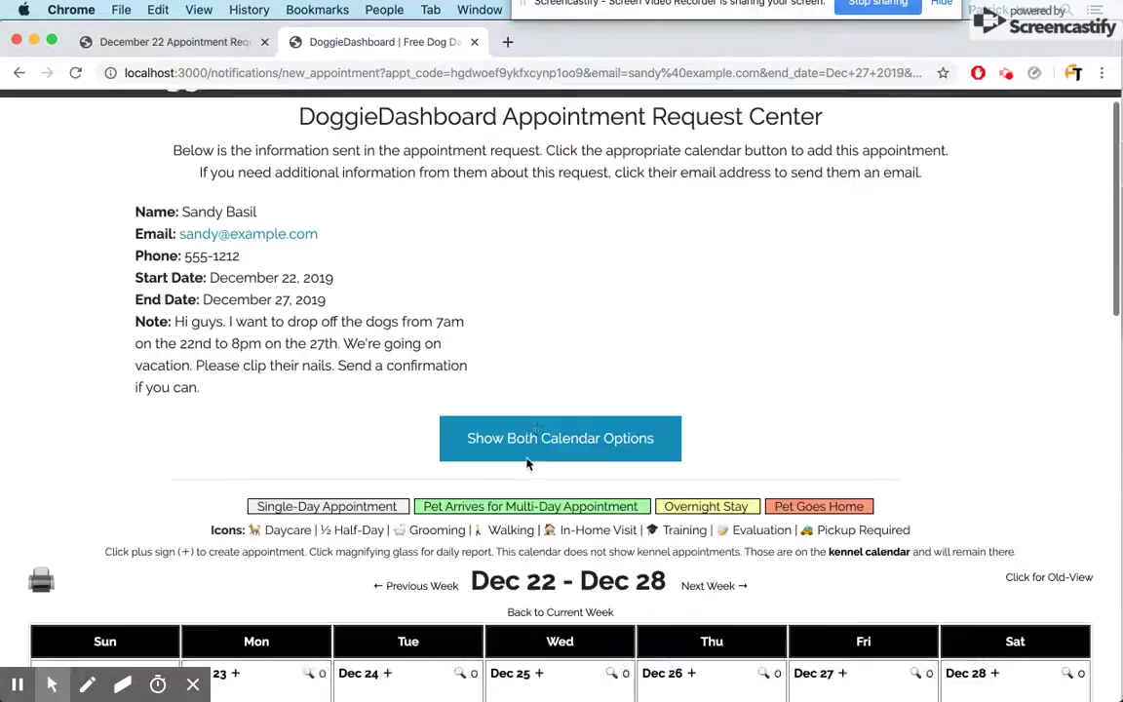
left_click(546, 468)
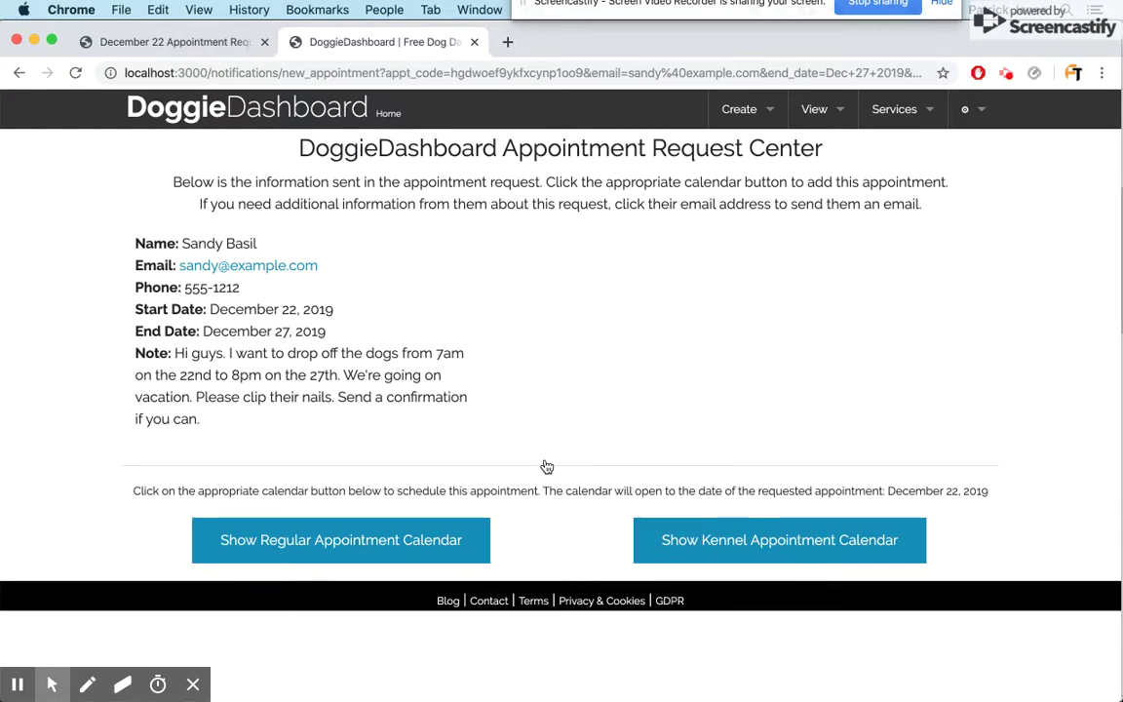
left_click(743, 533)
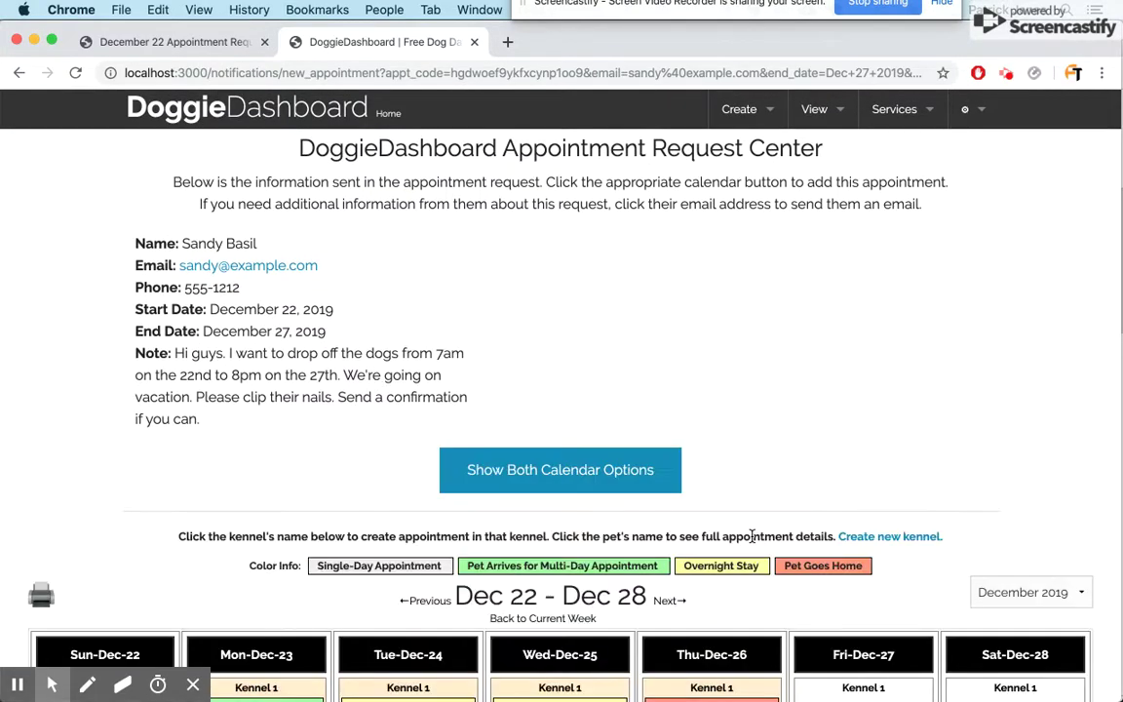
scroll(754, 543, "down", 3)
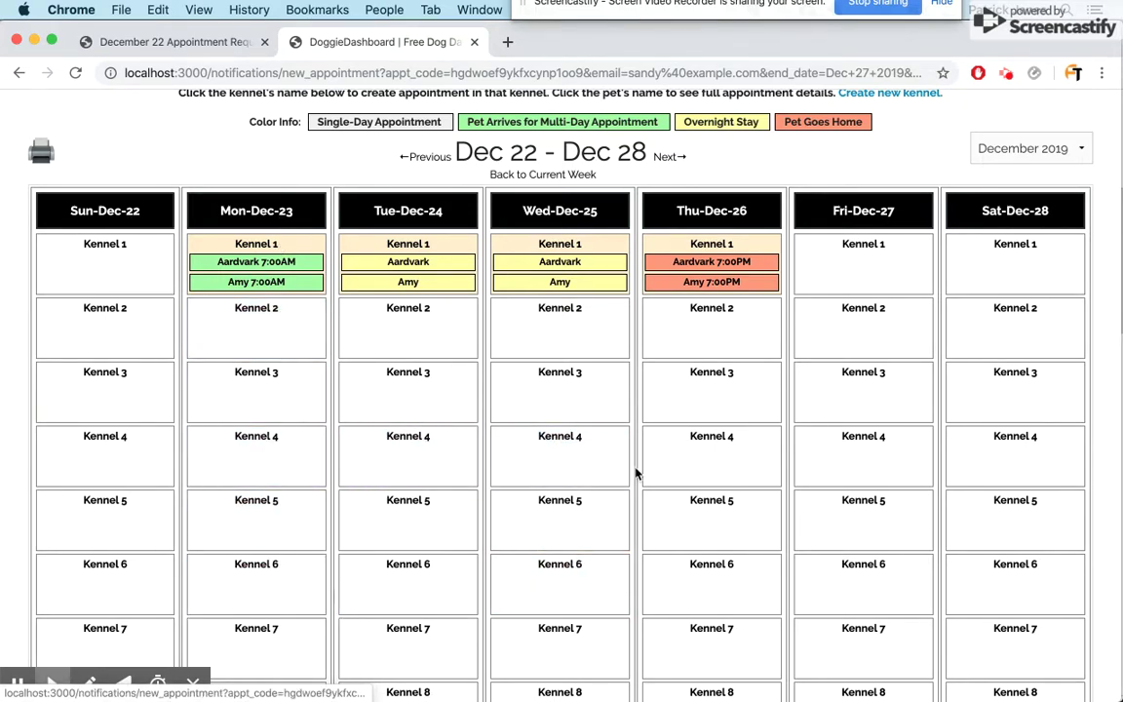
scroll(635, 473, "up", 3)
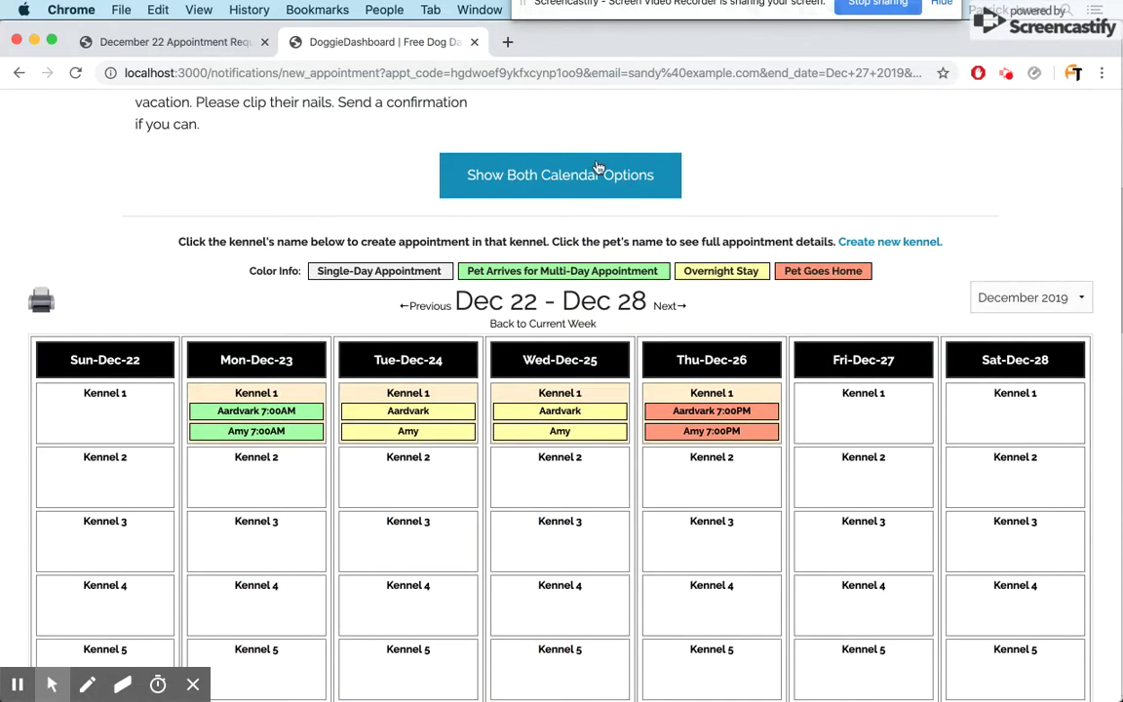
left_click(585, 173)
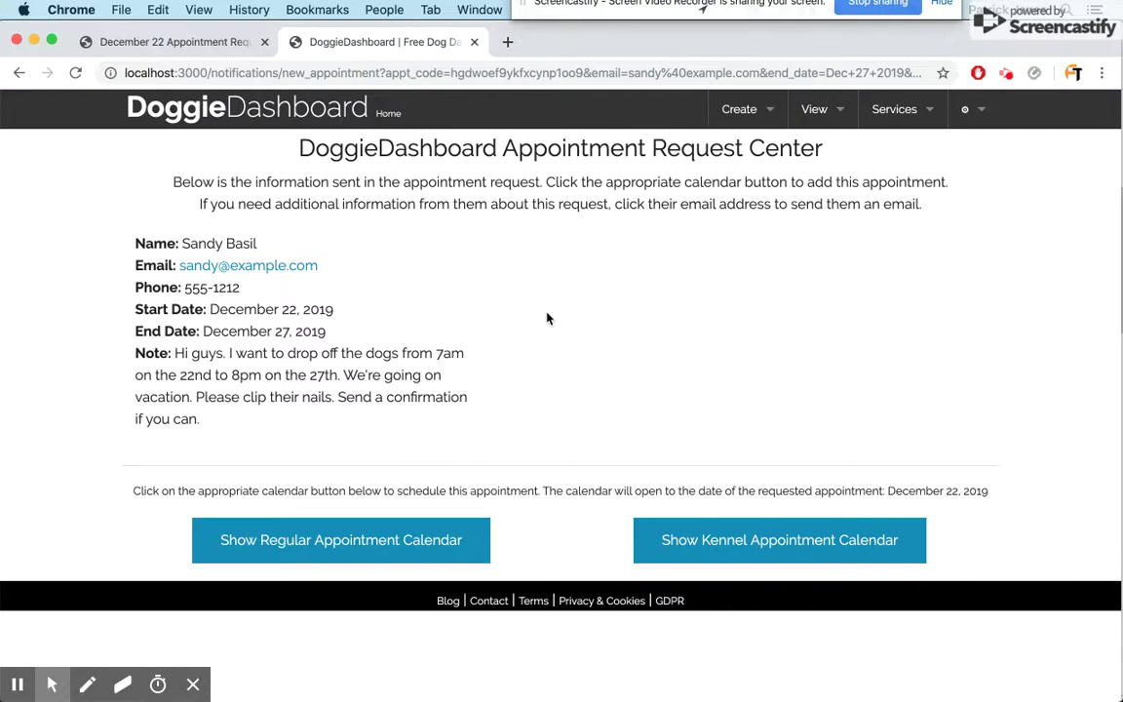
- Show the regular appointment calendar and scroll to the Dec 22 – Dec 28 week
left_click(345, 544)
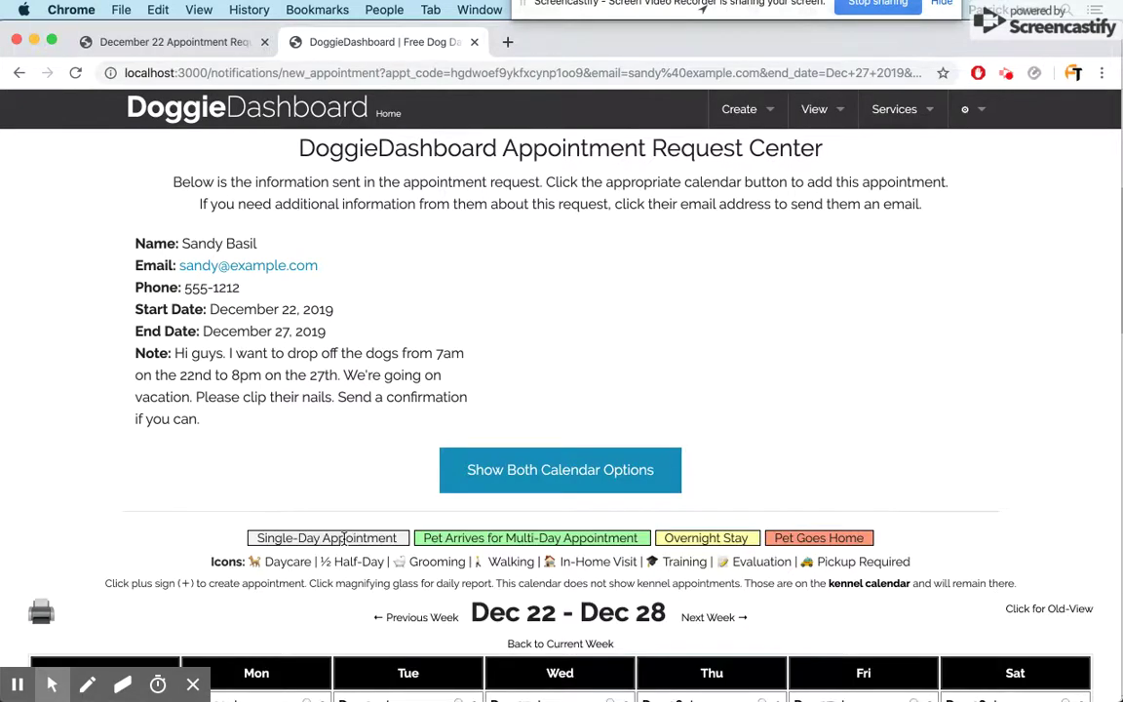
scroll(343, 539, "down", 4)
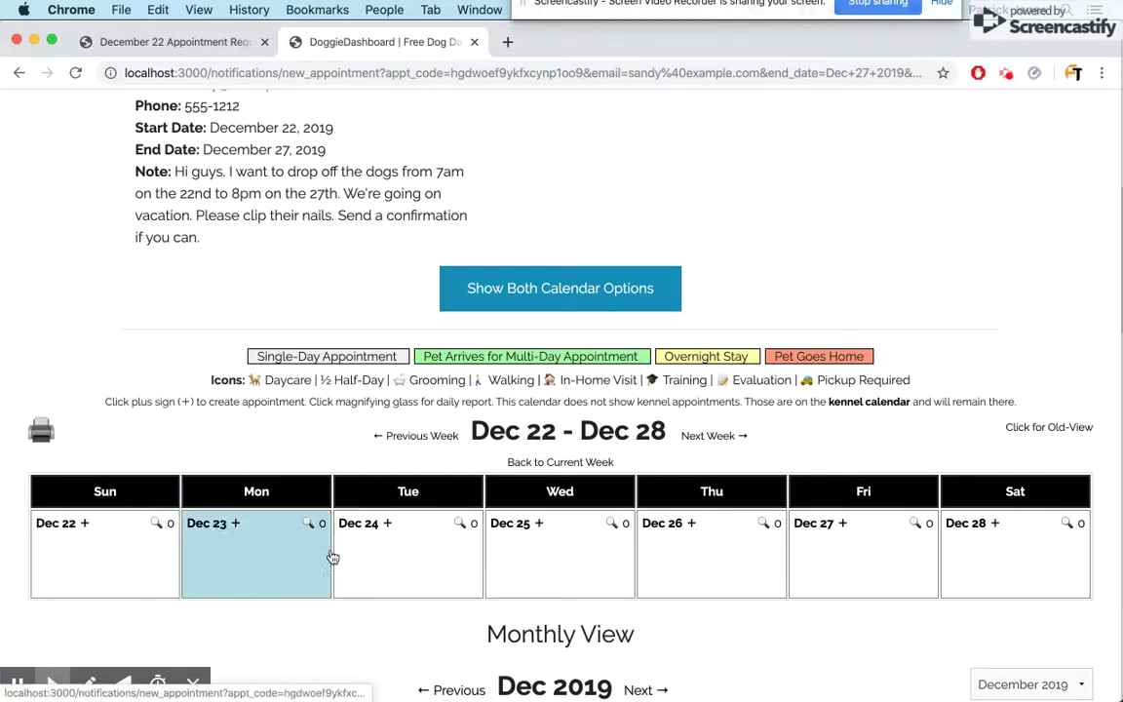
scroll(142, 383, "down", 2)
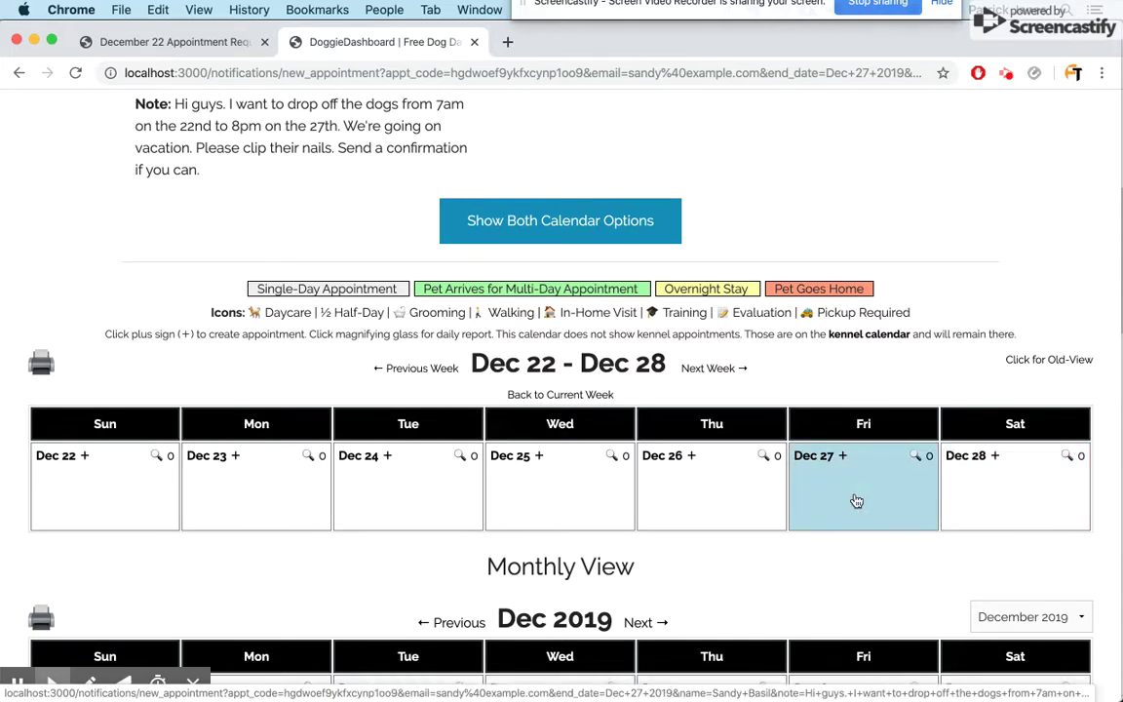
scroll(602, 495, "up", 1)
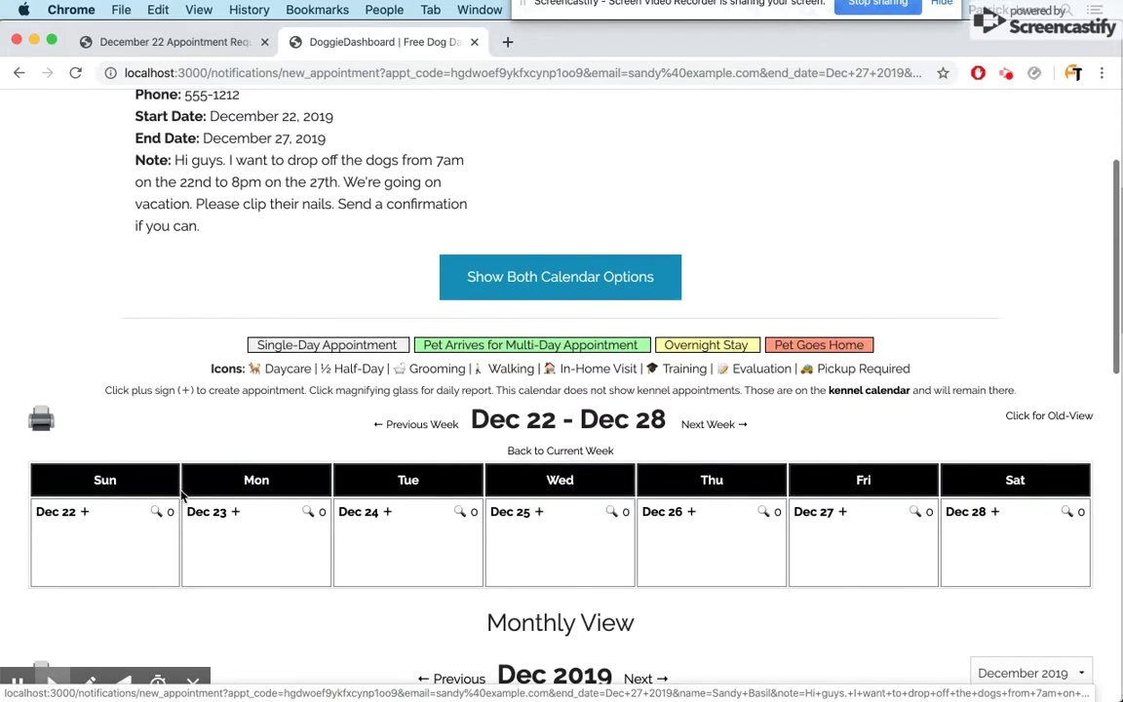
- Start a new Dec 22 appointment for Abigail, including sibling Atlanta
left_click(83, 515)
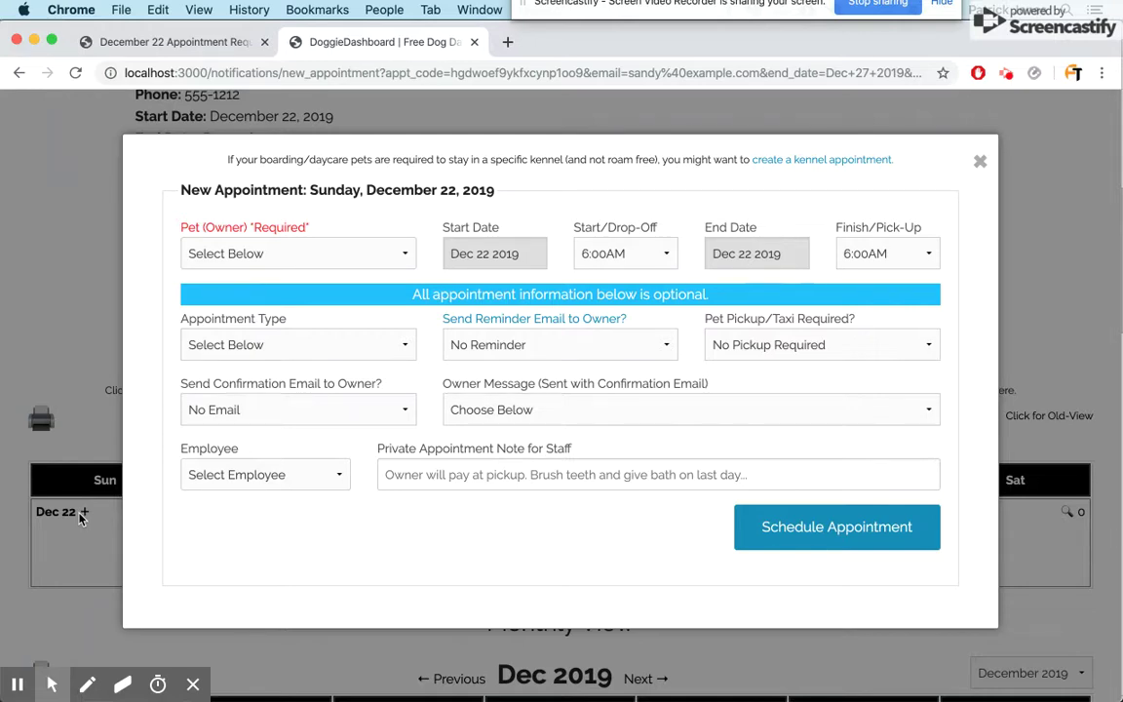
left_click(242, 249)
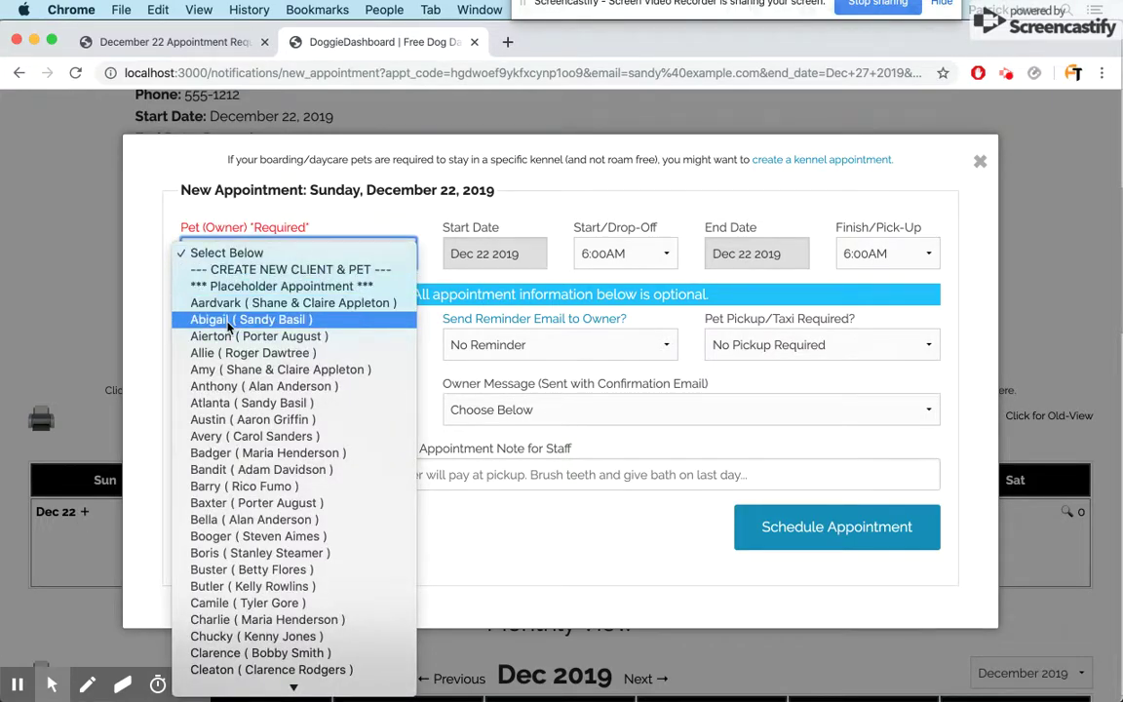
key("Escape")
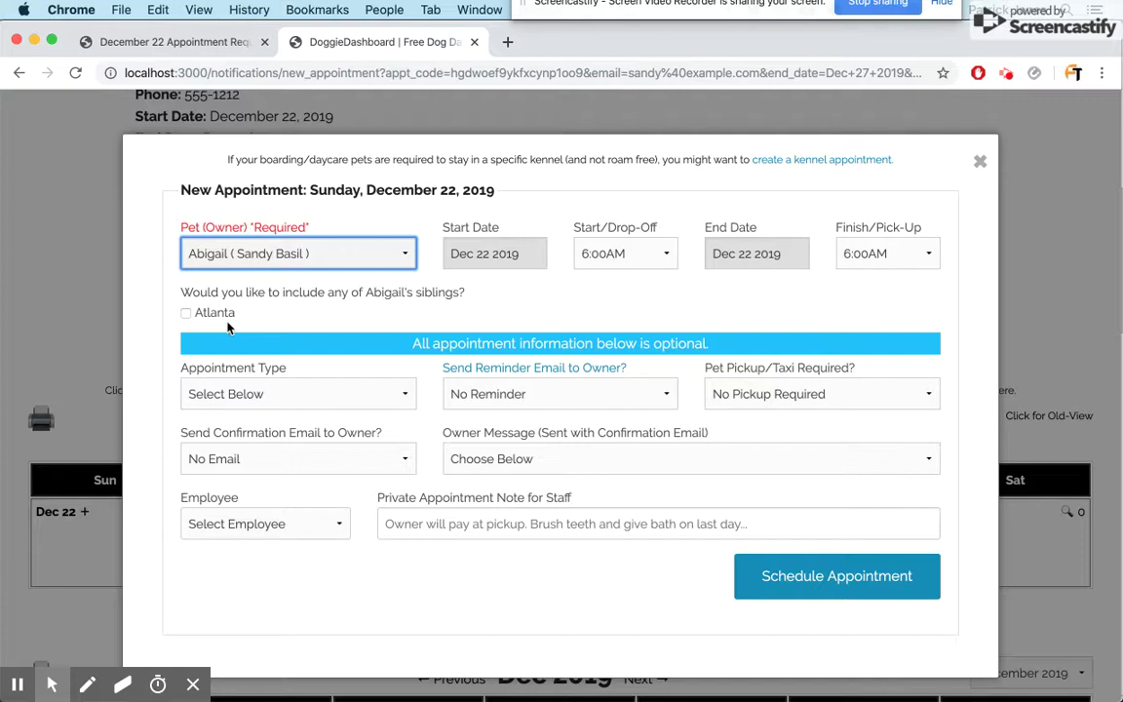
left_click(337, 299)
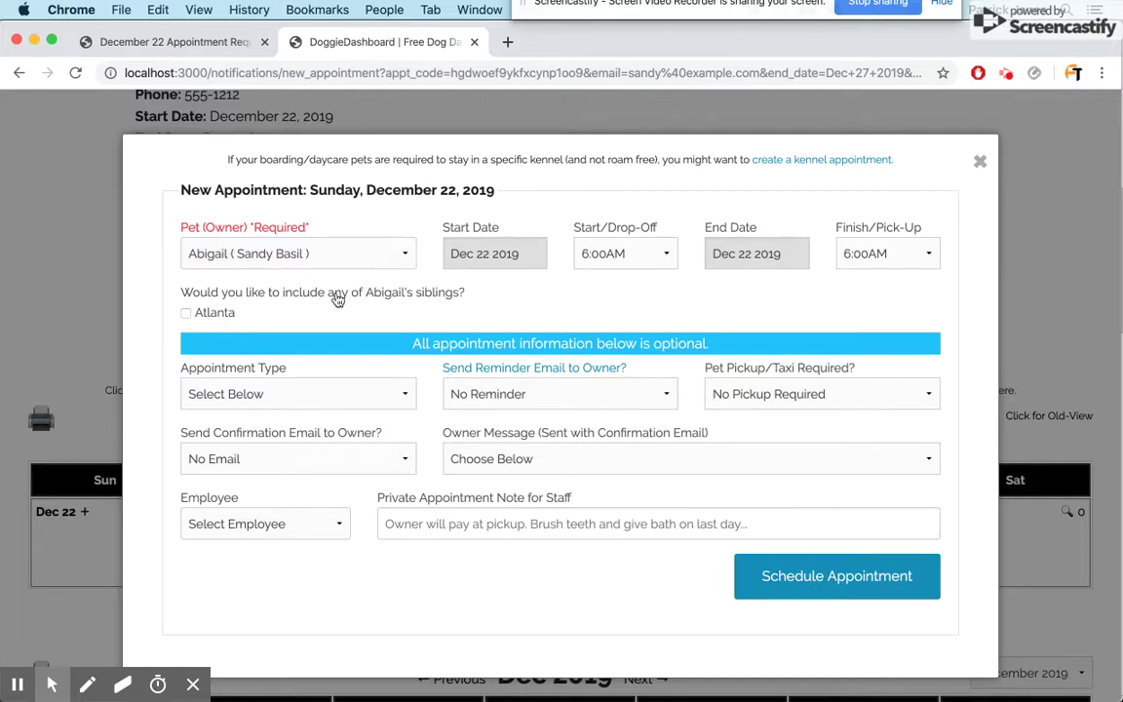
left_click(216, 321)
- Set drop-off to 7:00AM and the end to Dec 27 at 8:00PM
left_click(583, 254)
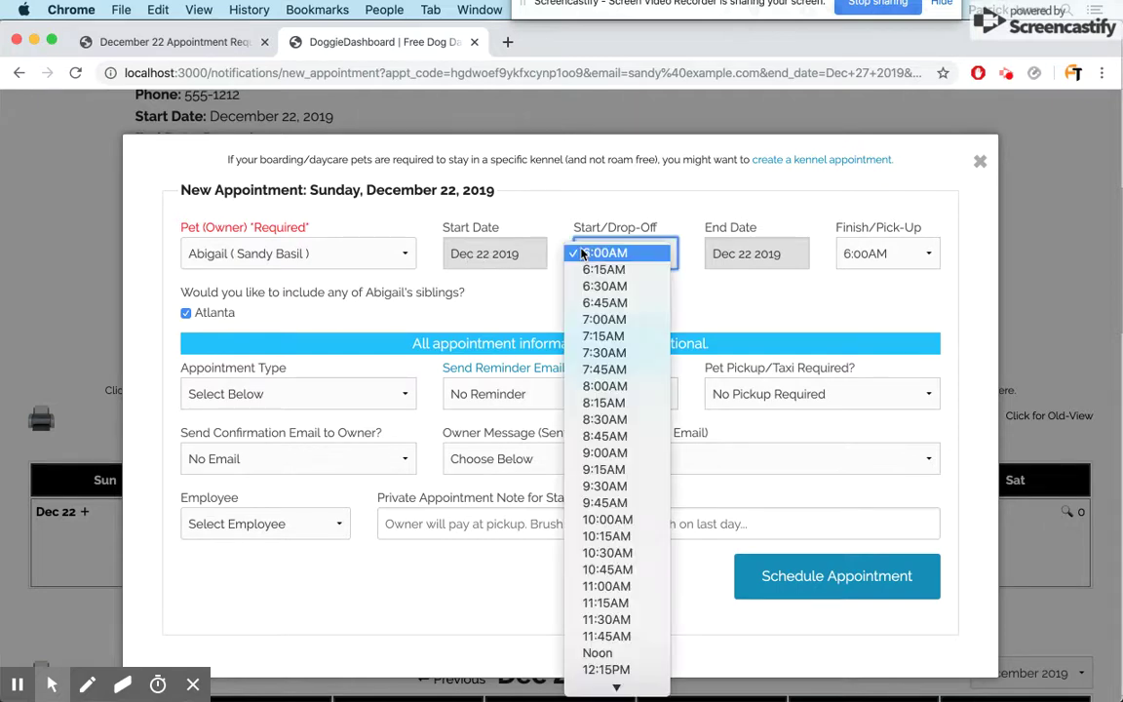
left_click(604, 322)
left_click(739, 257)
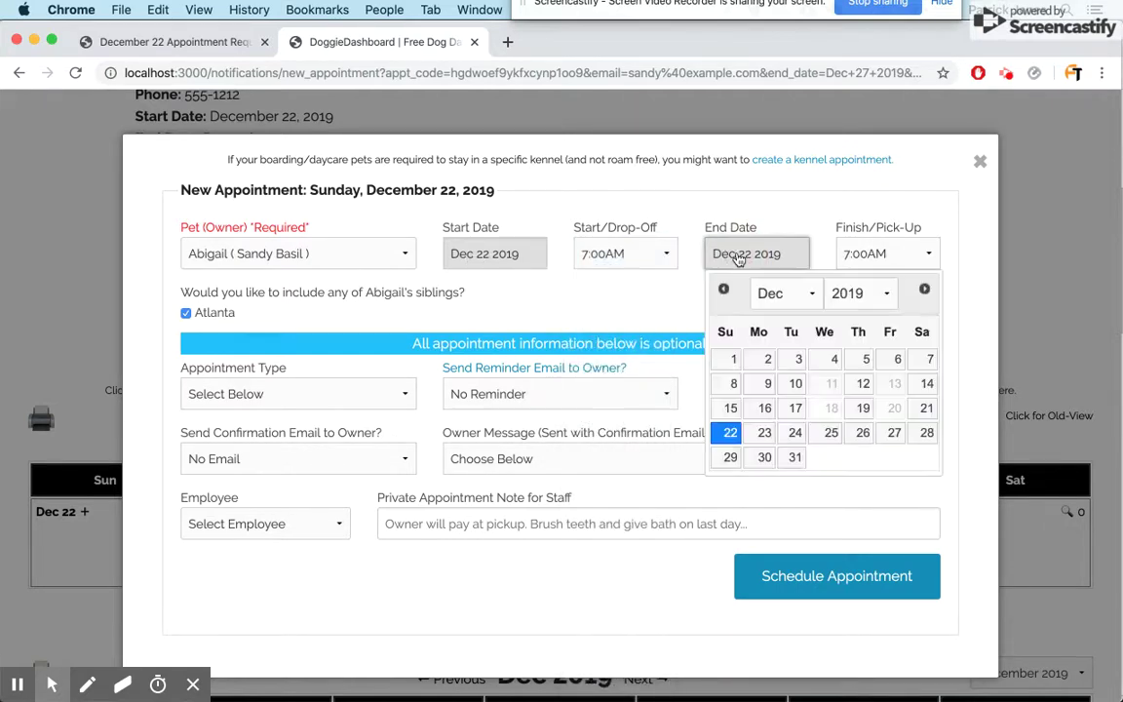
left_click(889, 439)
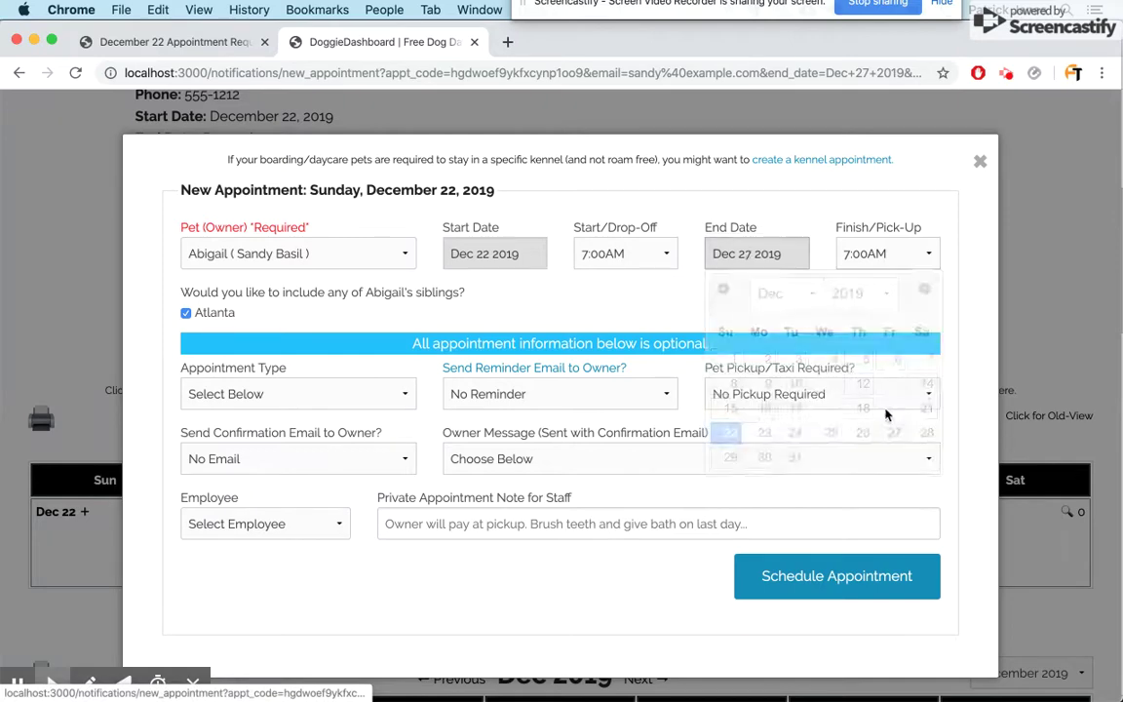
left_click(867, 254)
scroll(866, 401, "down", 10)
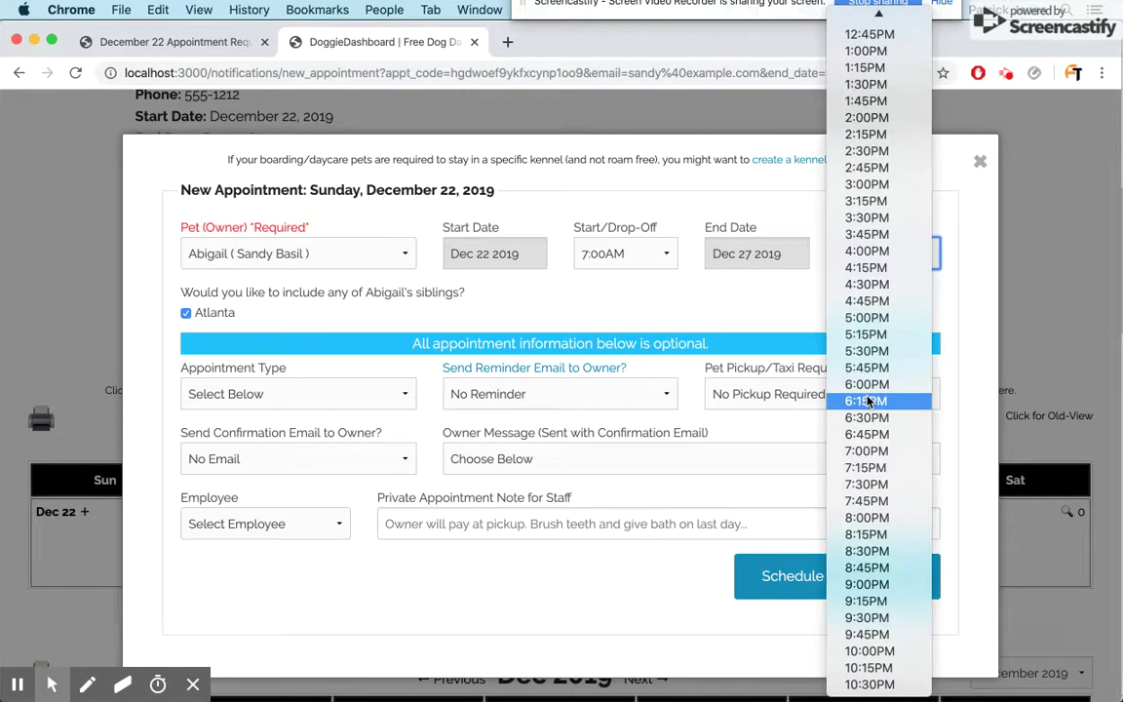
left_click(863, 518)
- Send a confirmation email with the custom message 'Thanks for your business. We'll see you on the 2'
left_click(293, 459)
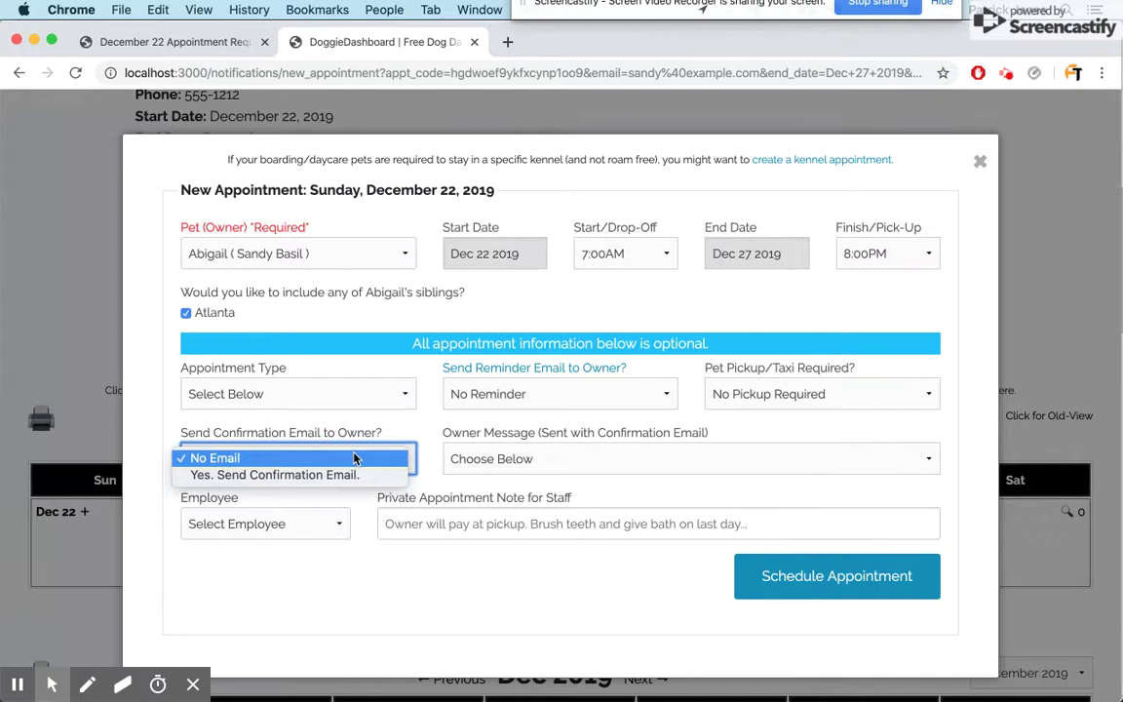
left_click(296, 475)
left_click(500, 465)
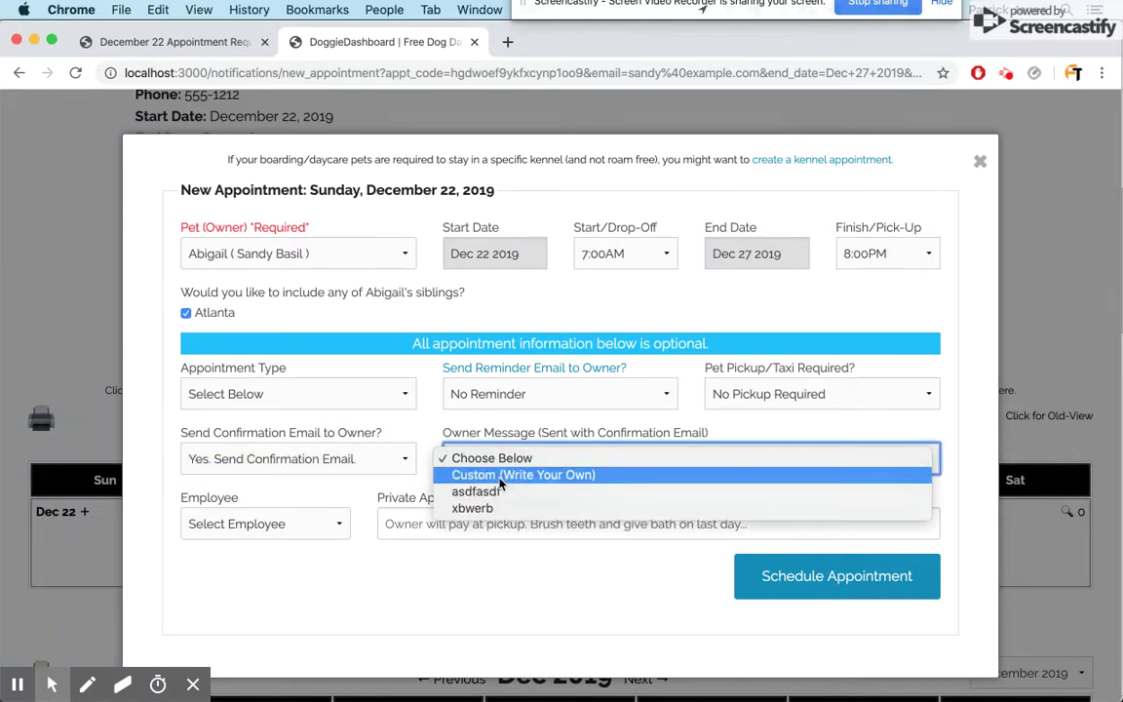
left_click(502, 474)
left_click(483, 459)
type("Thanks for your business. We'll")
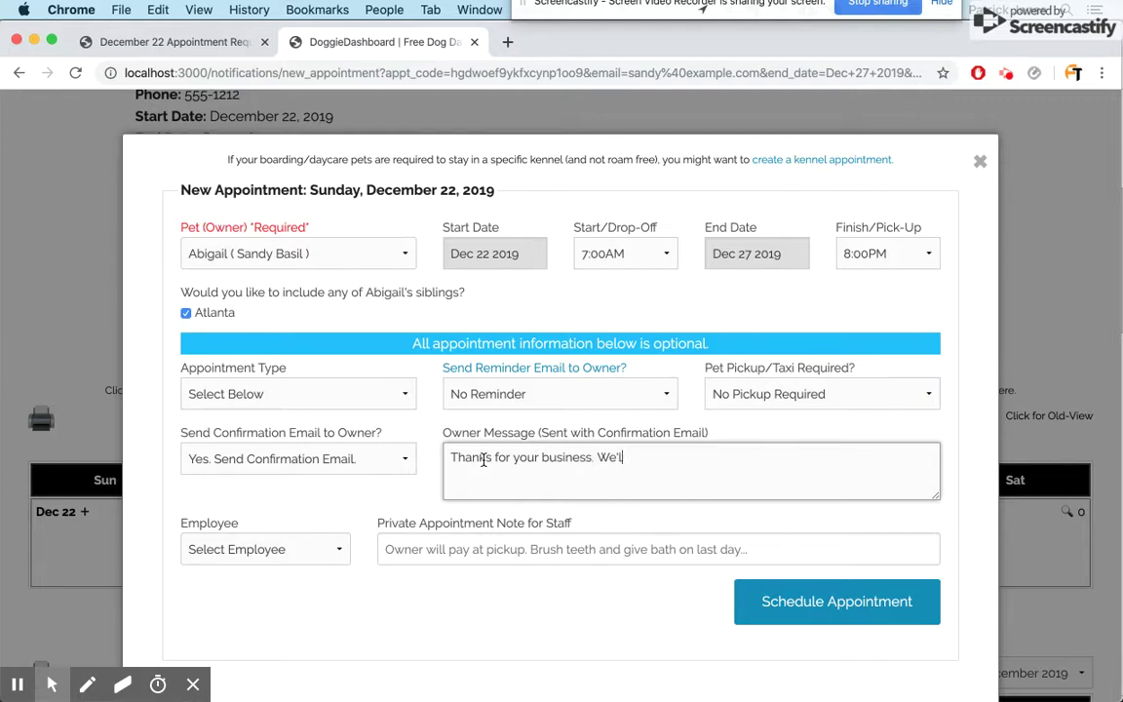
type(" see you on the 22nd!")
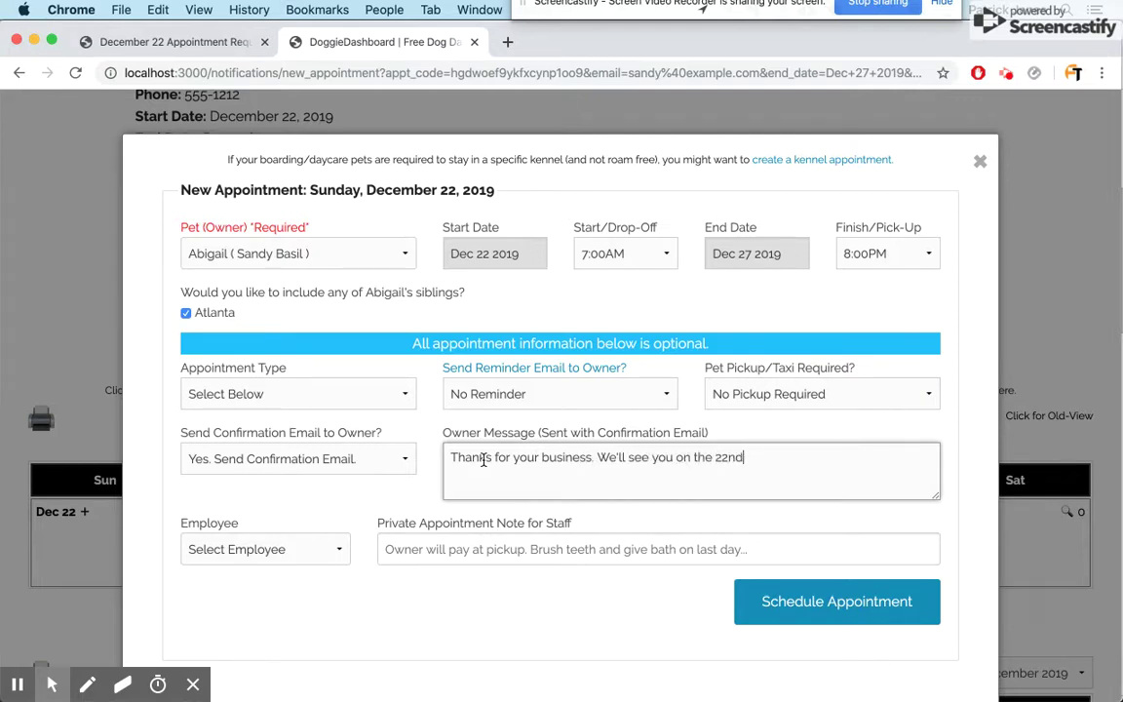
- Add the staff note 'Please clip their nails before they leave', choose Boarding, and schedule it
left_click(419, 549)
type("Pleas")
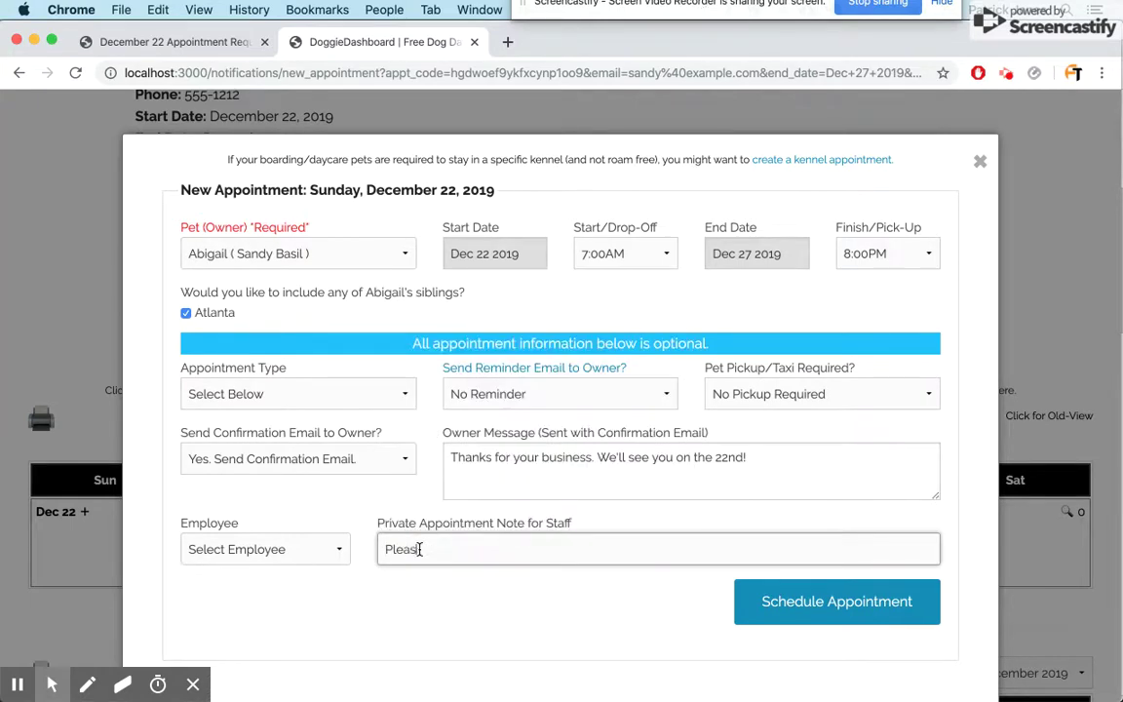
type("e clip their nails before they leave.")
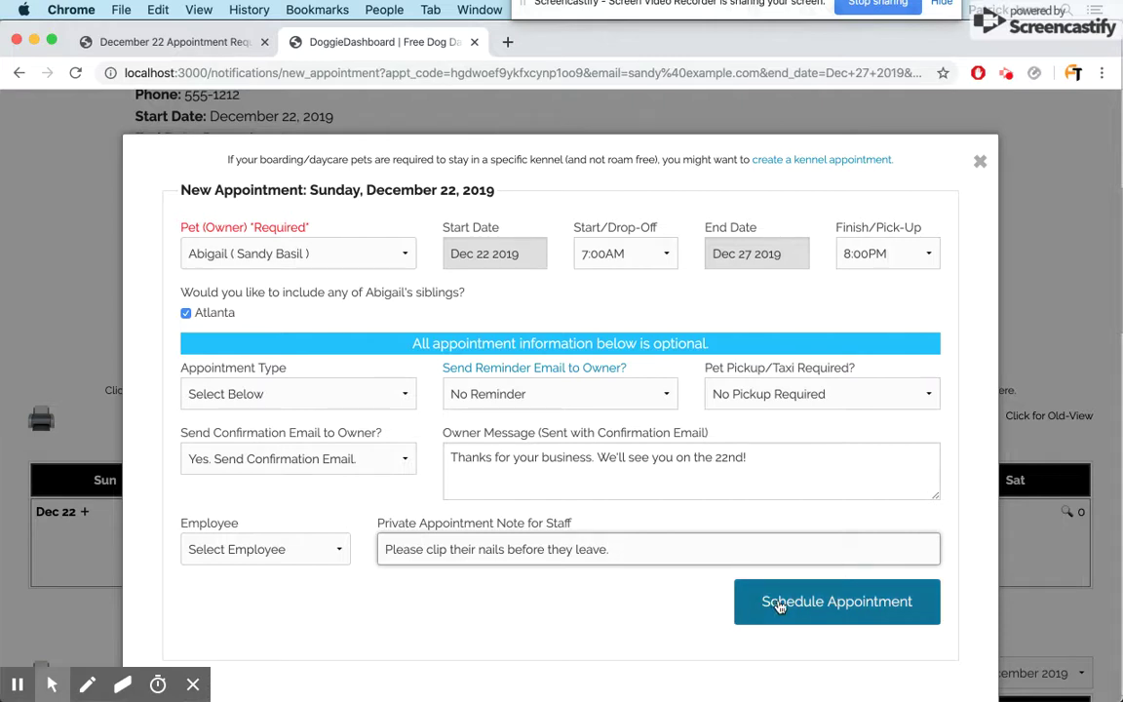
left_click(347, 394)
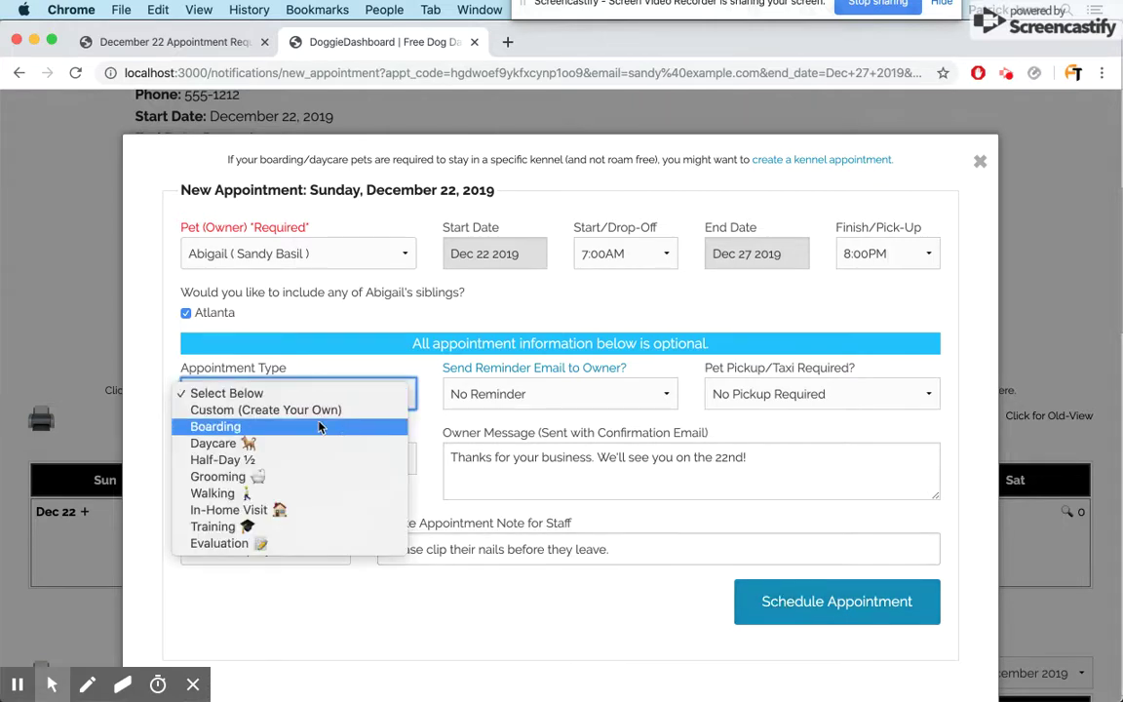
left_click(317, 427)
left_click(554, 634)
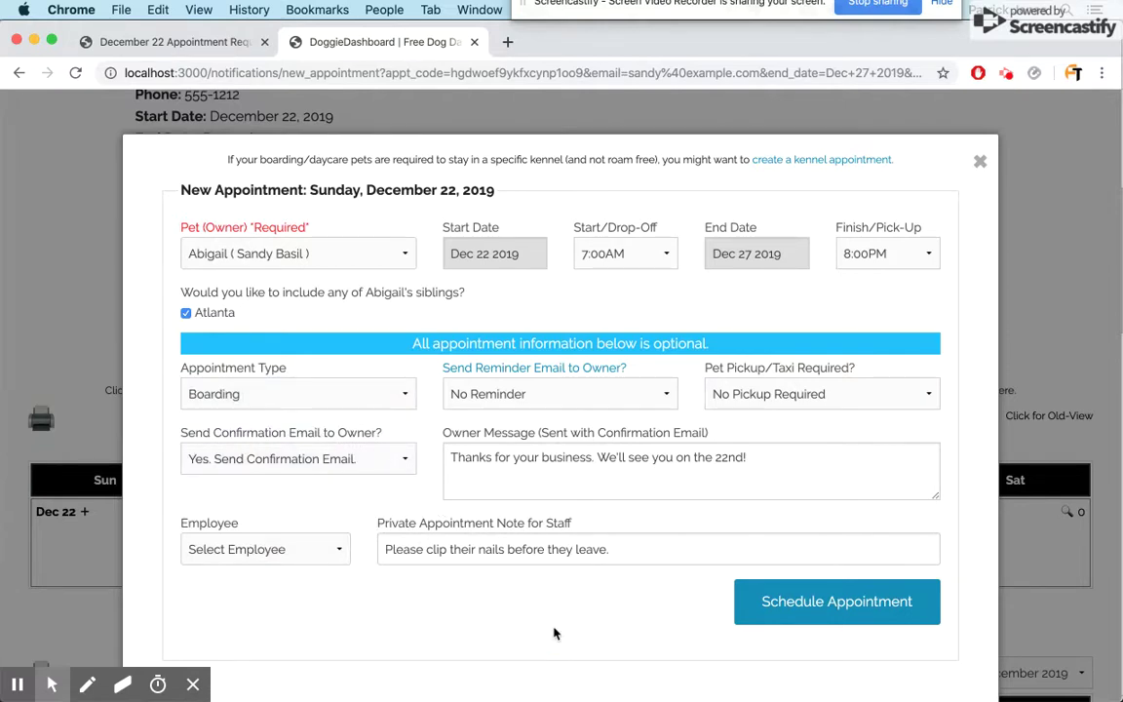
left_click(797, 604)
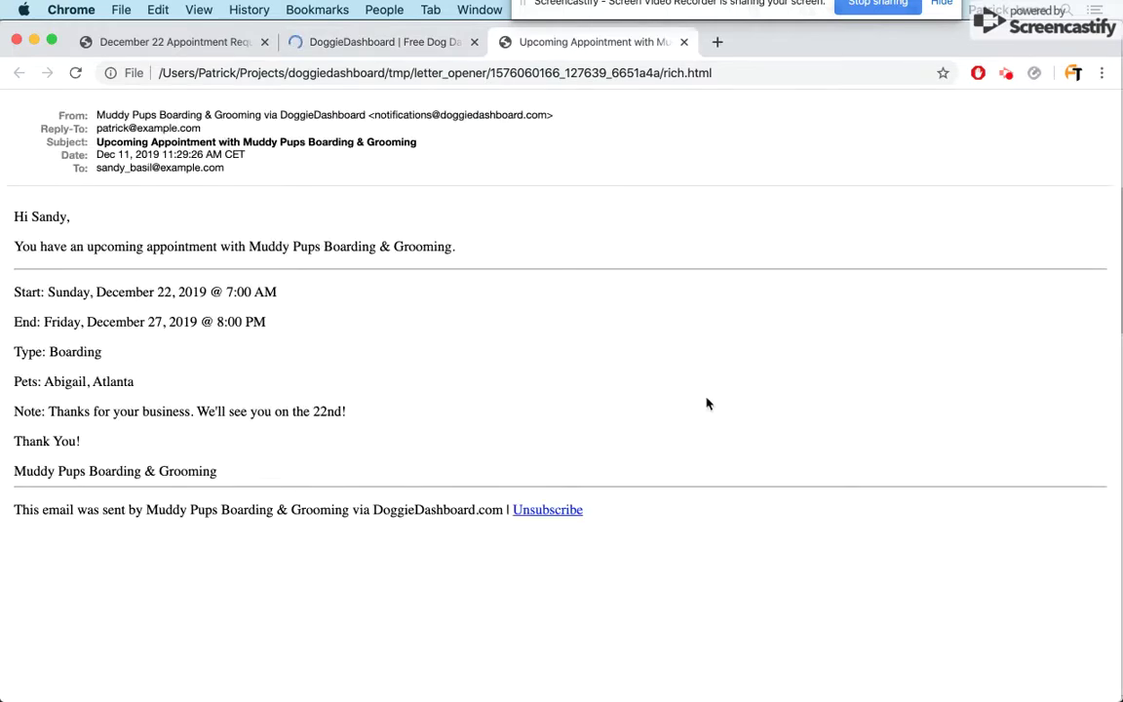
- Go back to the dashboard tab and scroll to the Dec 22 – Dec 28 calendar
left_click(397, 42)
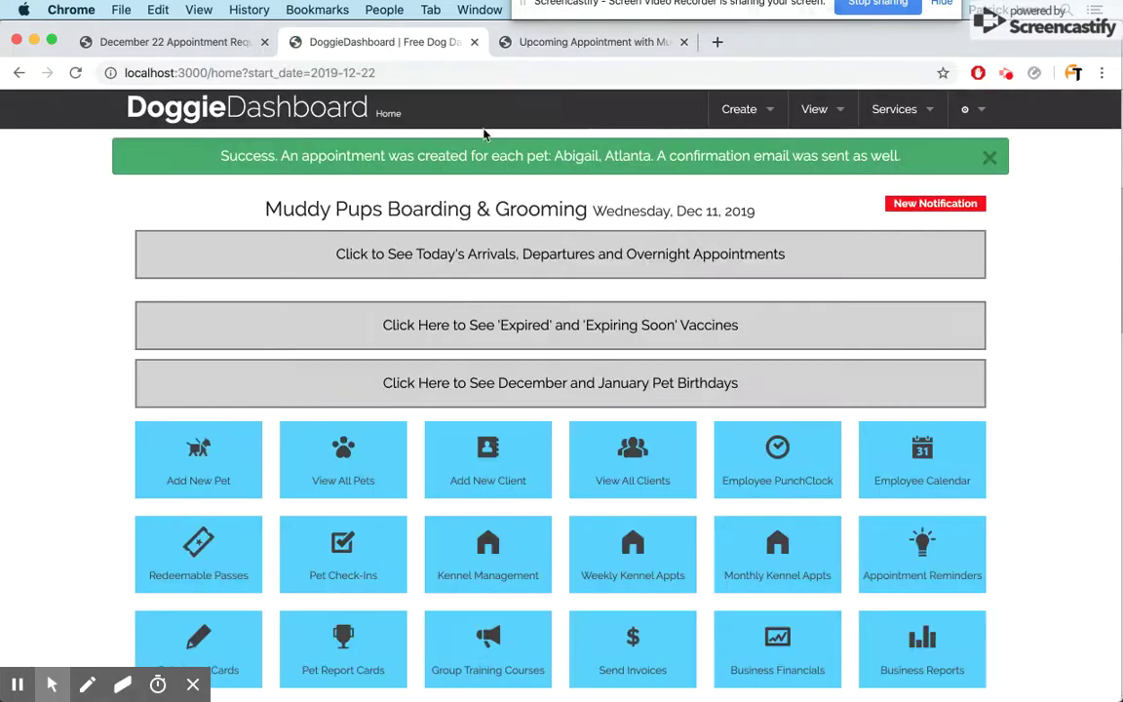
scroll(509, 156, "down", 10)
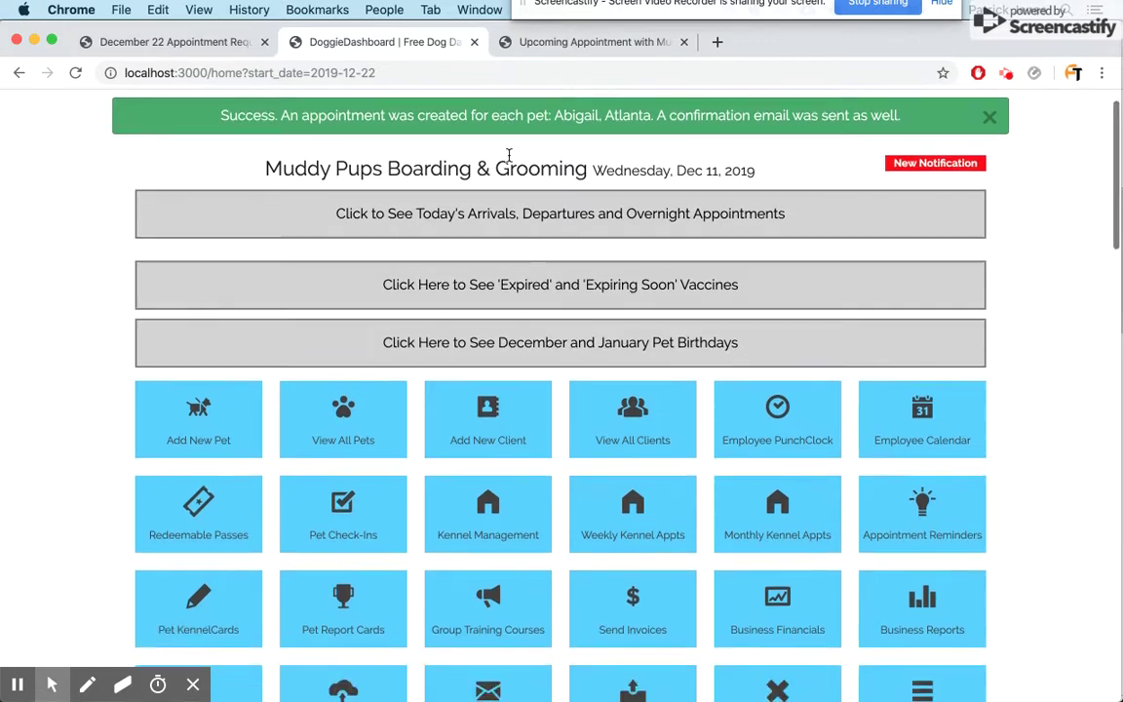
scroll(509, 161, "down", 7)
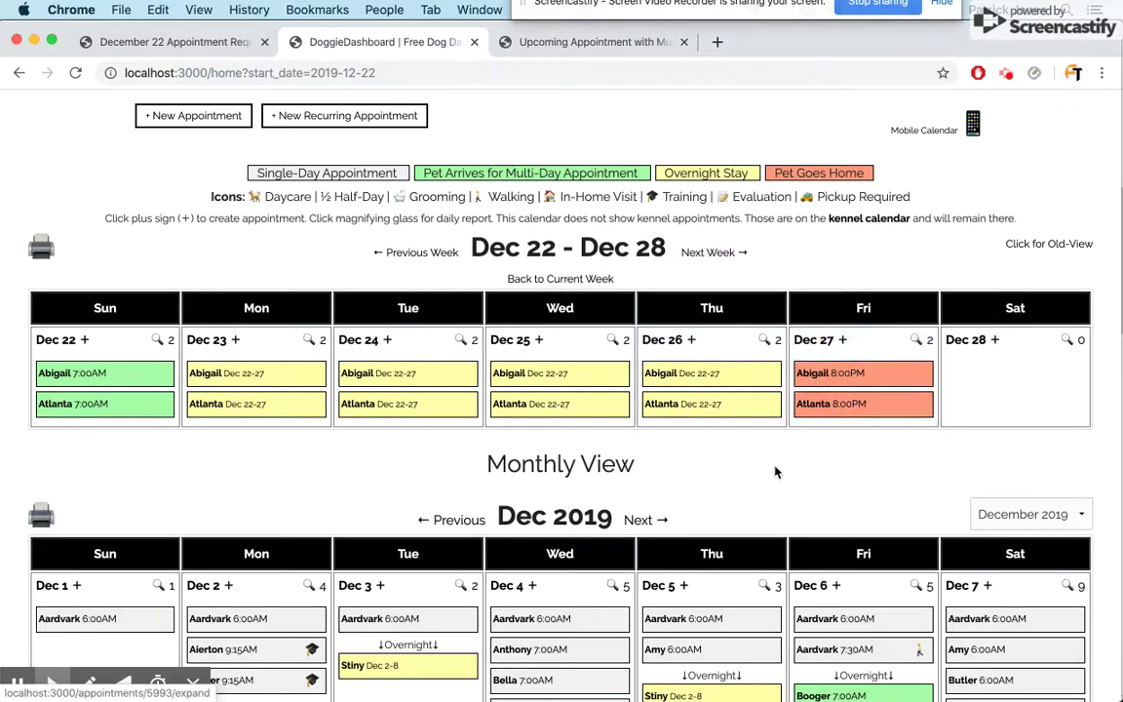
- Open Abigail's Dec 22 boarding appointment details, check the staff note, and close them
left_click(156, 376)
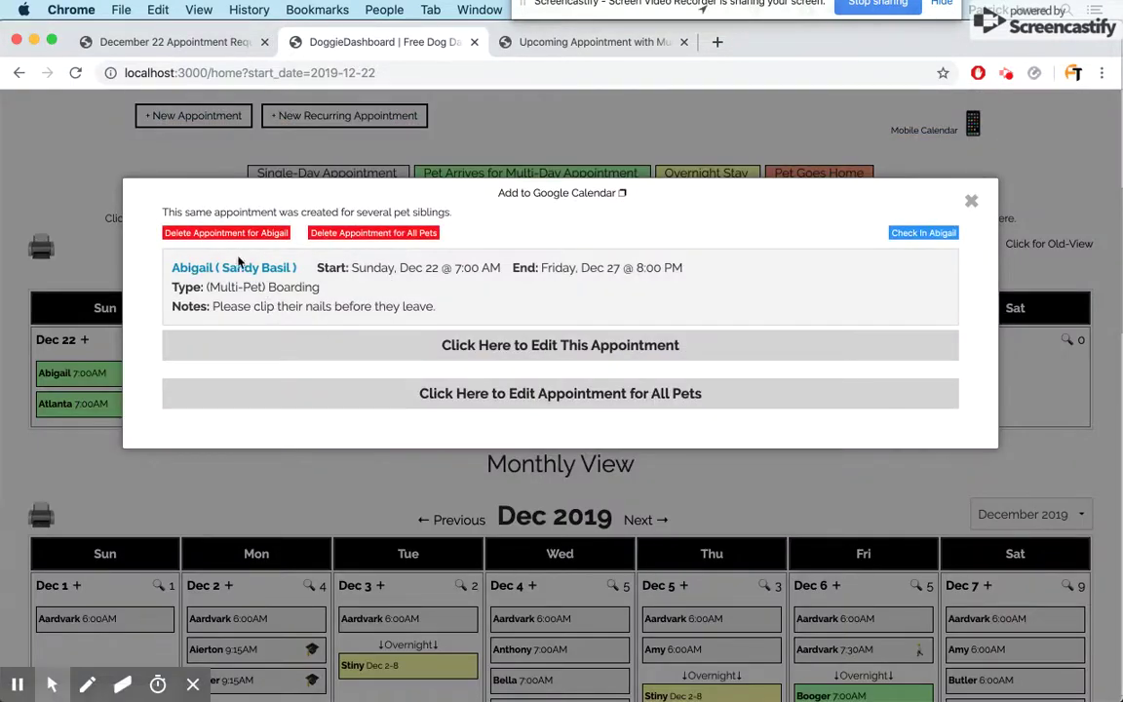
double_click(235, 308)
left_click(971, 201)
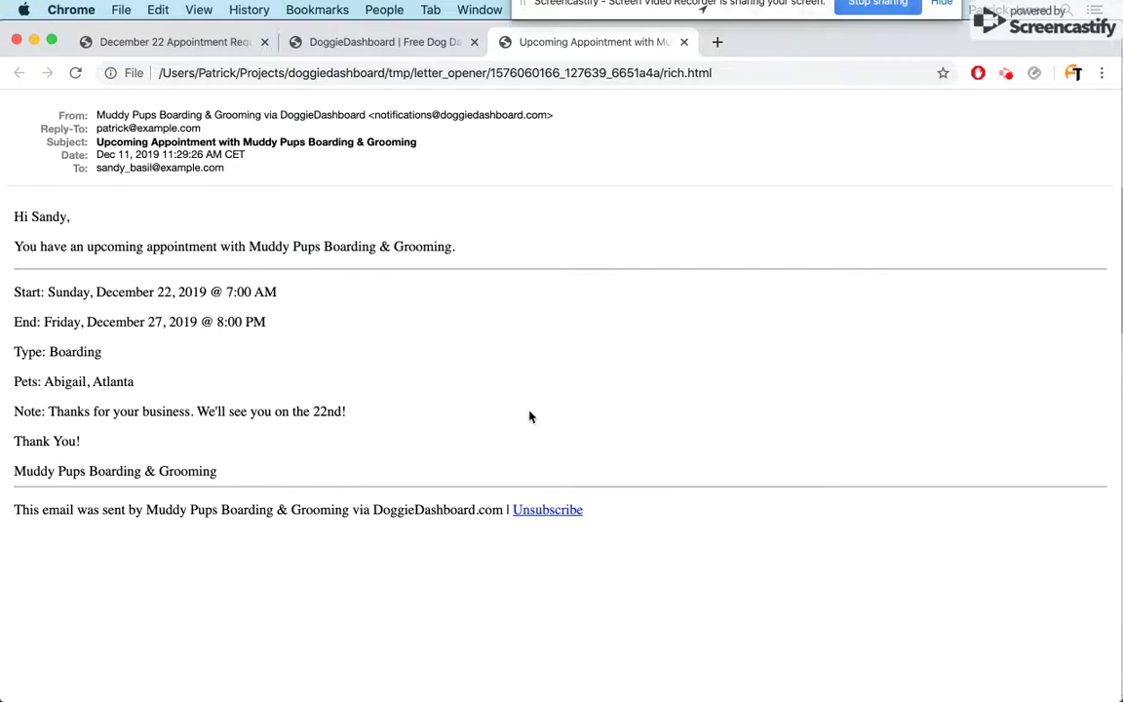
- Read through the Upcoming Appointment email, including its Note line, then close that tab
scroll(530, 417, "down", 2)
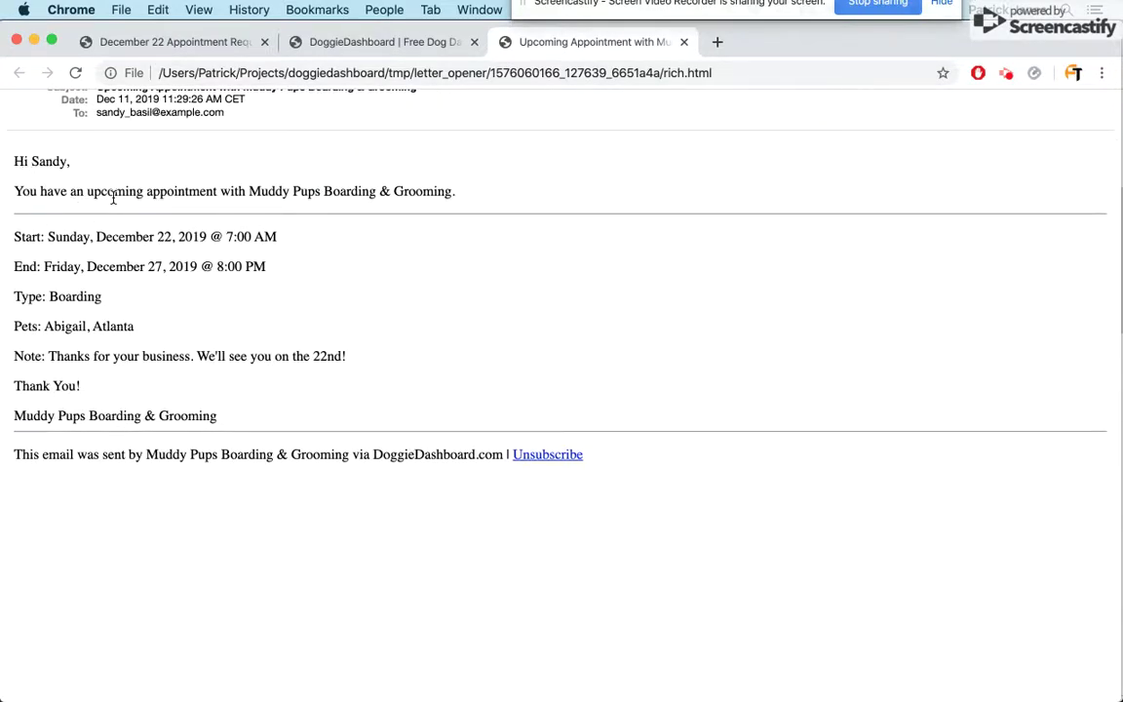
scroll(115, 203, "up", 2)
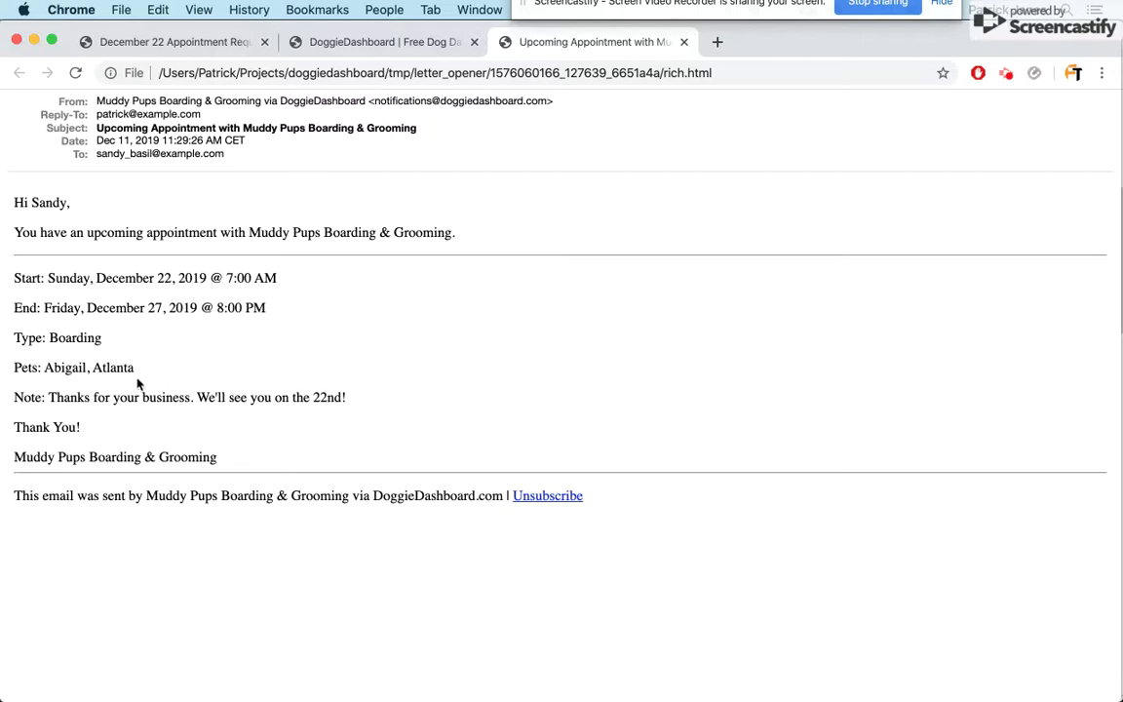
triple_click(117, 394)
left_click(311, 388)
left_click(683, 41)
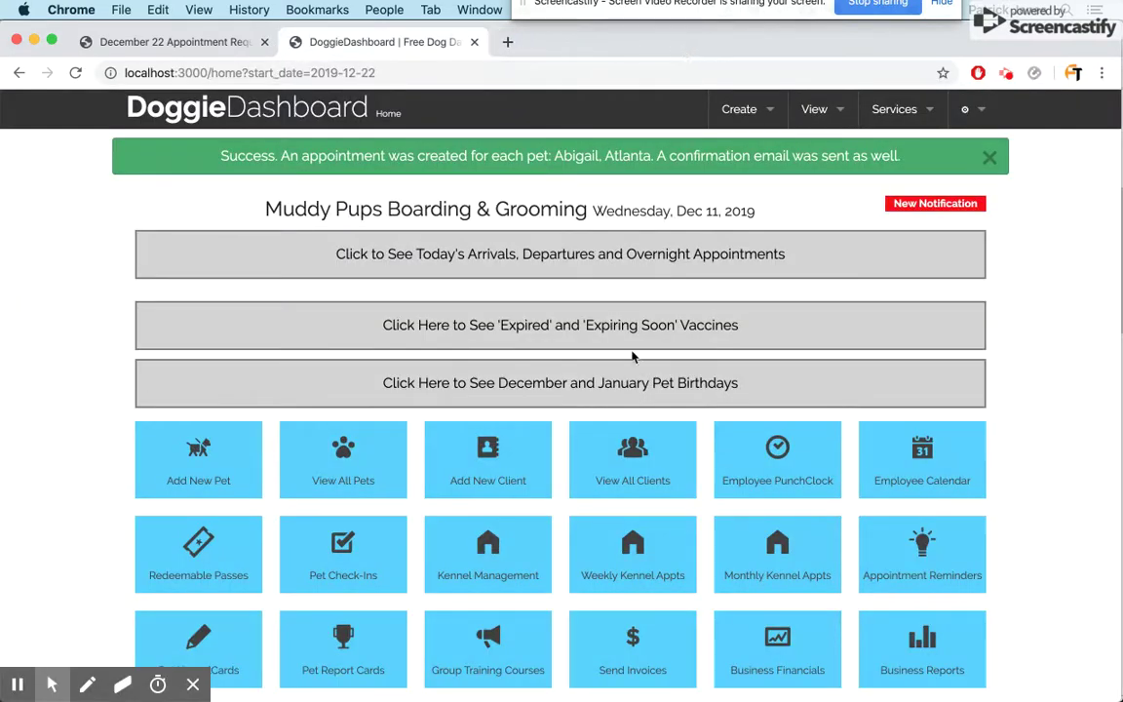